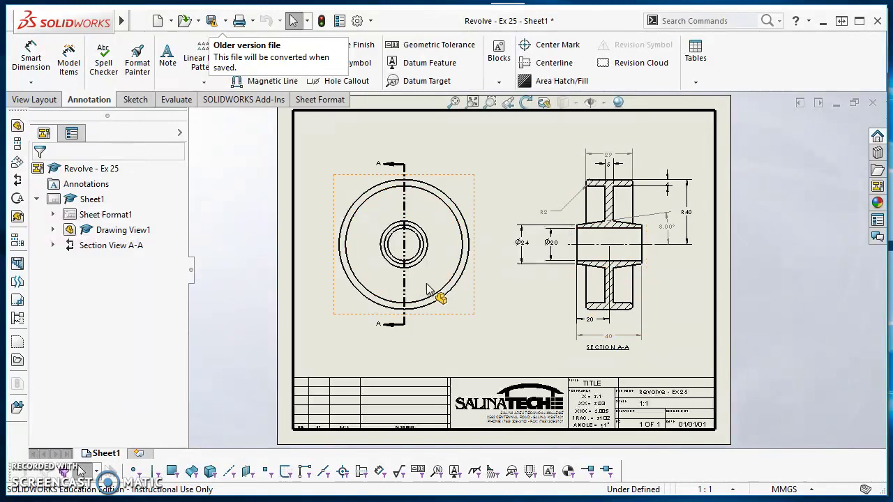
Step: Create a new empty part document
{"action": "scroll", "coordinate": [606, 282], "scroll_direction": "down", "scroll_amount": 4}
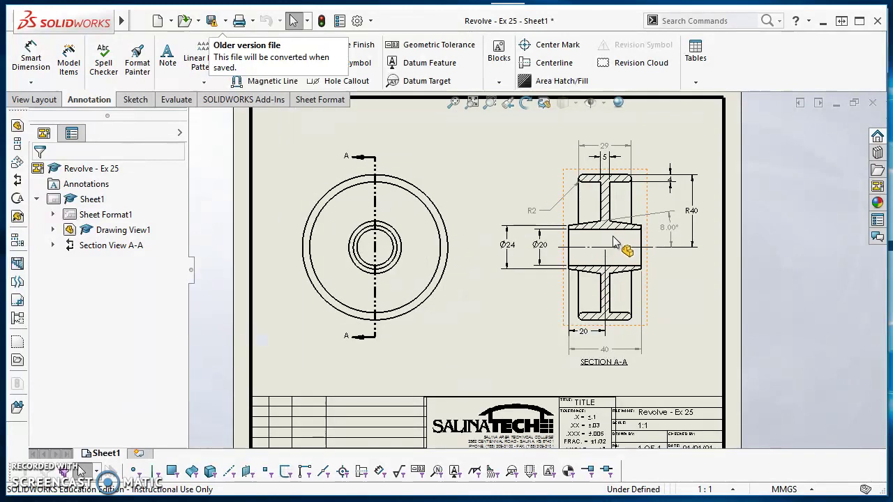
{"action": "scroll", "coordinate": [589, 296], "scroll_direction": "down", "scroll_amount": 3}
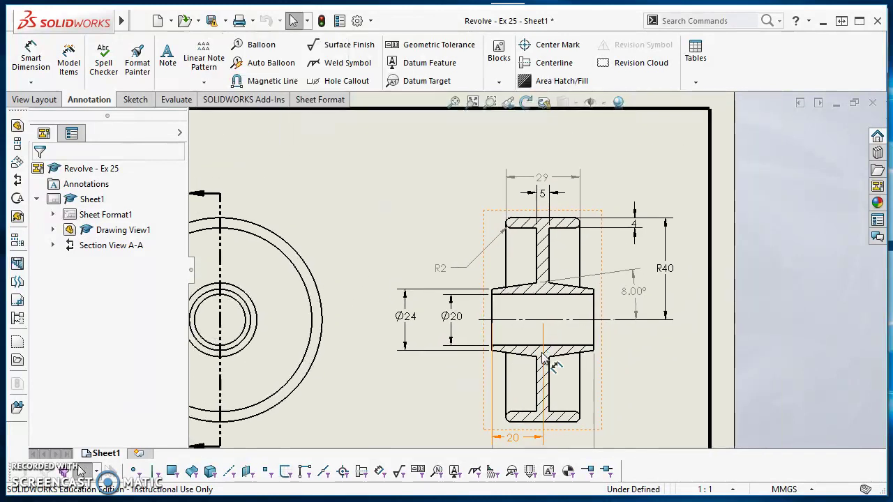
{"action": "scroll", "coordinate": [475, 307], "scroll_direction": "up", "scroll_amount": 2}
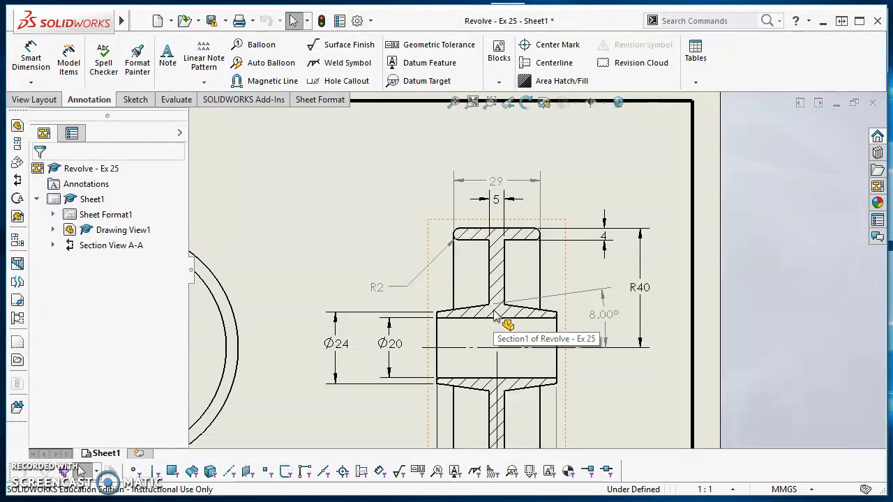
{"action": "scroll", "coordinate": [494, 315], "scroll_direction": "up", "scroll_amount": 2}
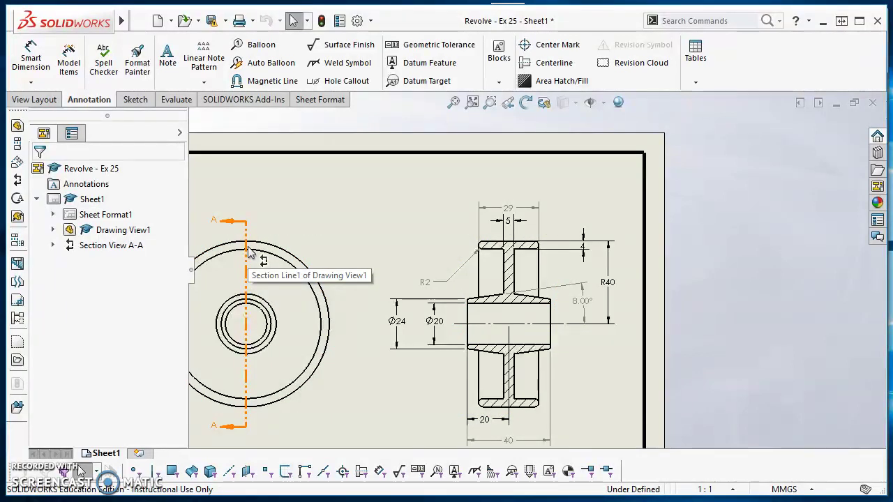
{"action": "scroll", "coordinate": [524, 314], "scroll_direction": "down", "scroll_amount": 2}
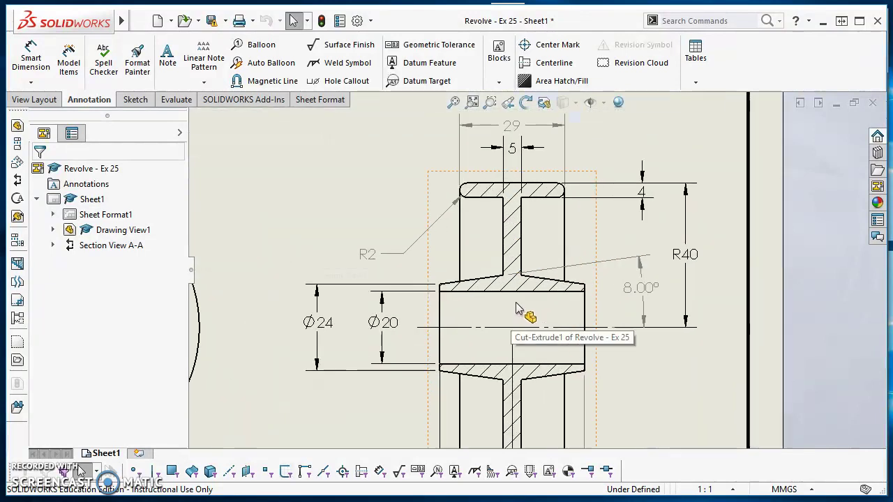
{"action": "scroll", "coordinate": [525, 314], "scroll_direction": "up", "scroll_amount": 2}
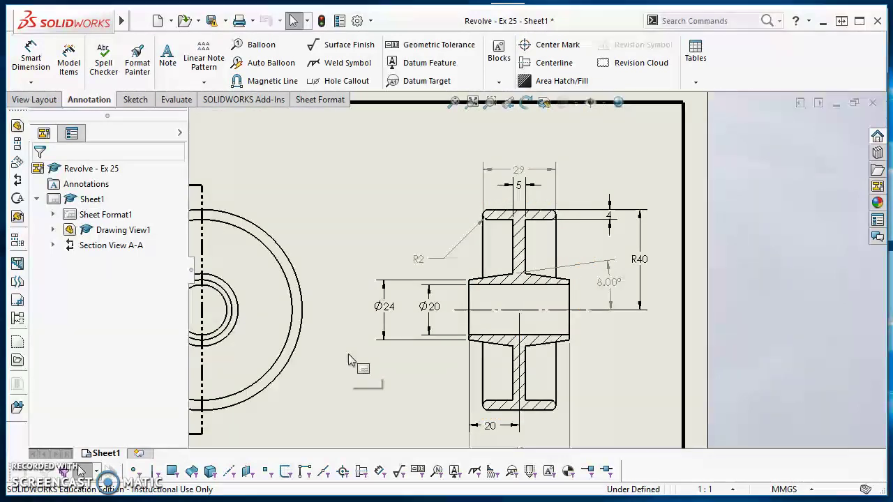
{"action": "key", "text": "f"}
{"action": "left_click", "coordinate": [158, 21]}
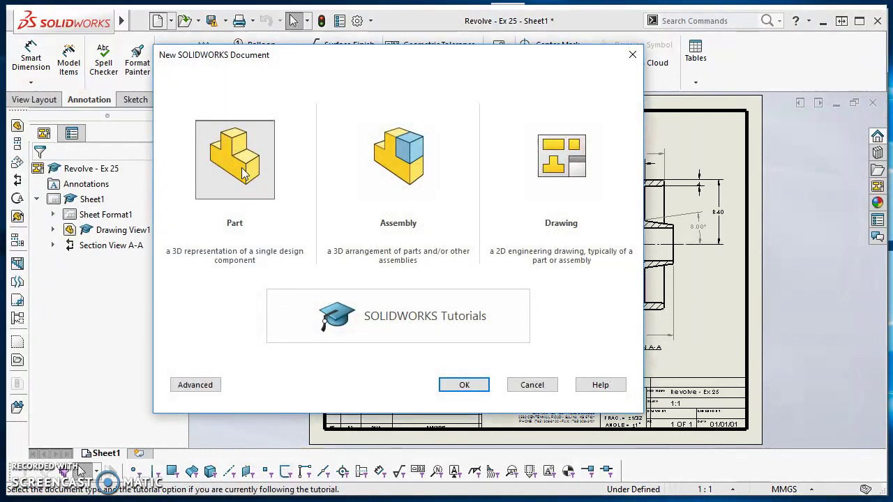
{"action": "left_click", "coordinate": [464, 383]}
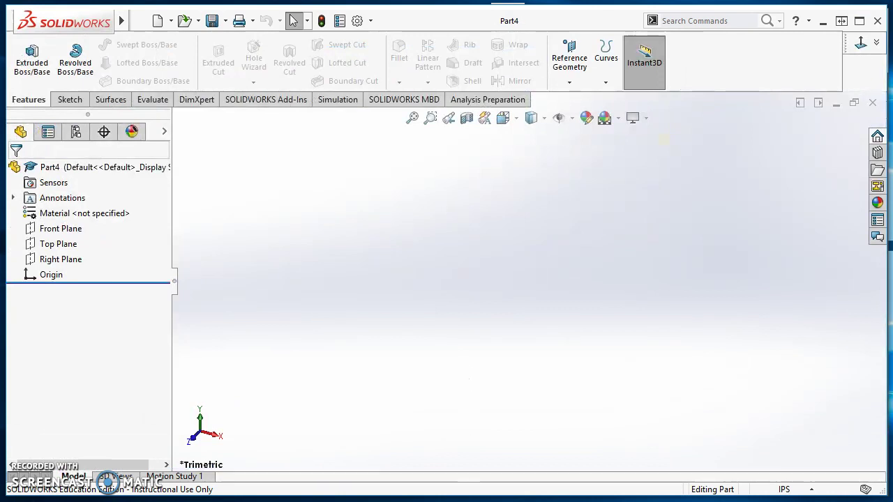
Step: Check the revolve notes, then set the part's units to MMGS (millimetres)
{"action": "key", "text": "alt+Tab"}
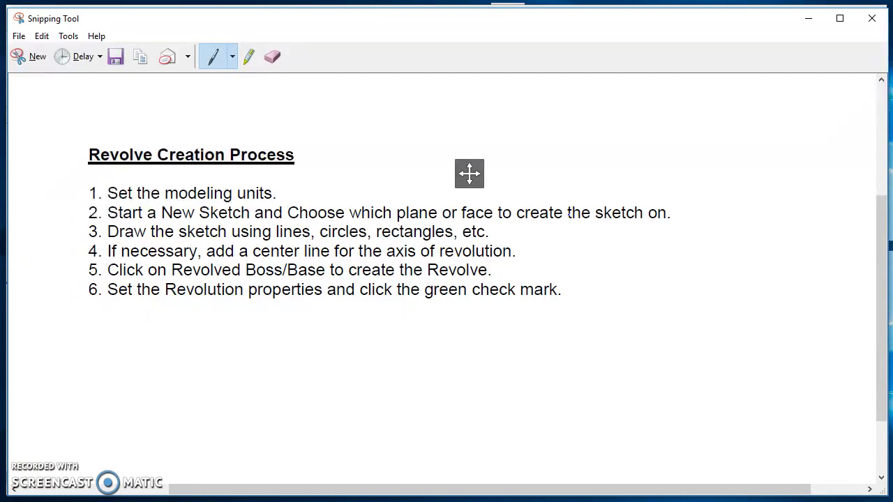
{"action": "left_click", "coordinate": [808, 20]}
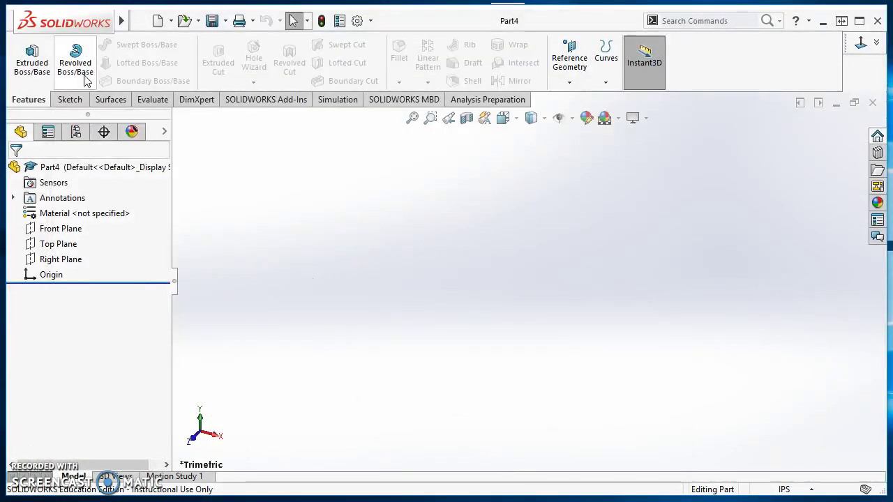
{"action": "left_click", "coordinate": [798, 489]}
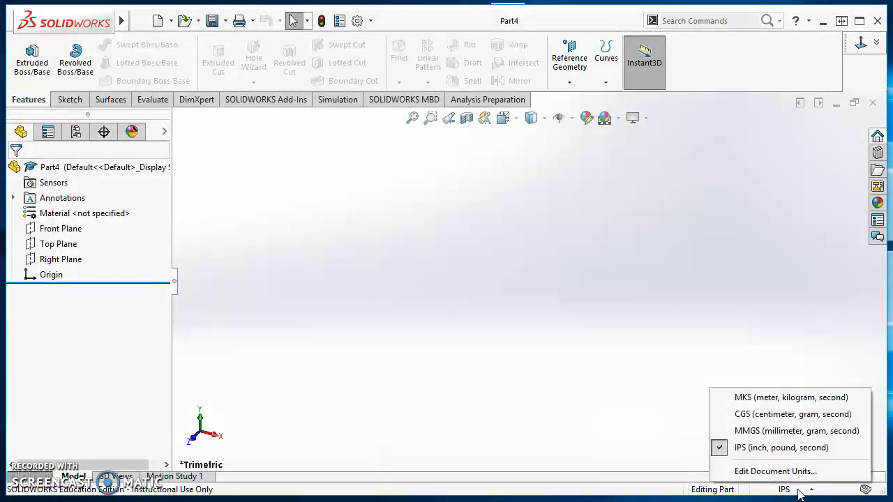
{"action": "left_click", "coordinate": [802, 431]}
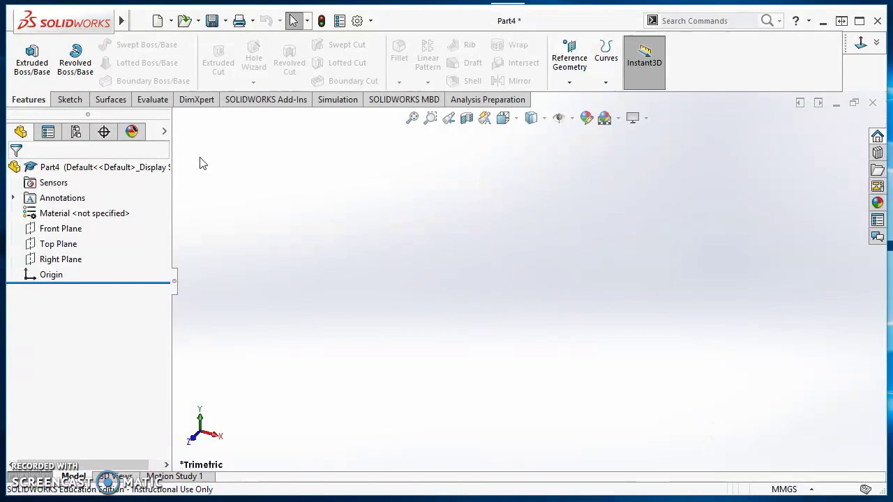
Step: Start a new sketch on the Front Plane
{"action": "left_click", "coordinate": [70, 100]}
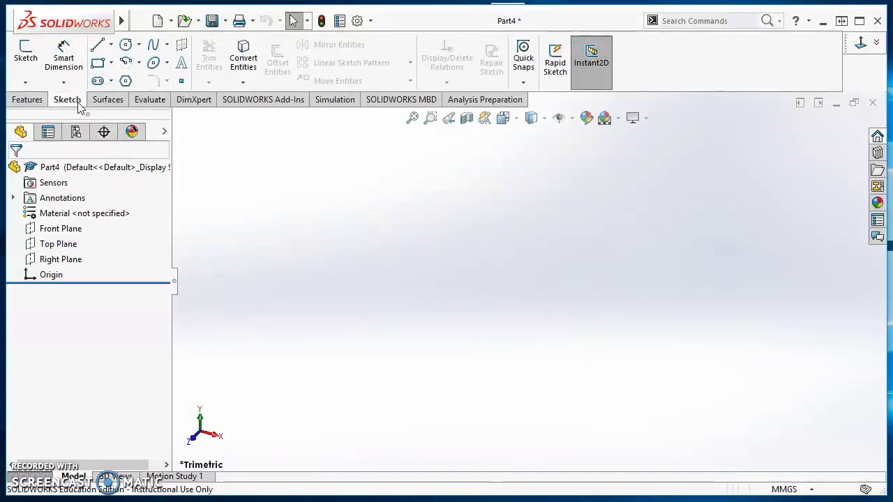
{"action": "left_click", "coordinate": [26, 55]}
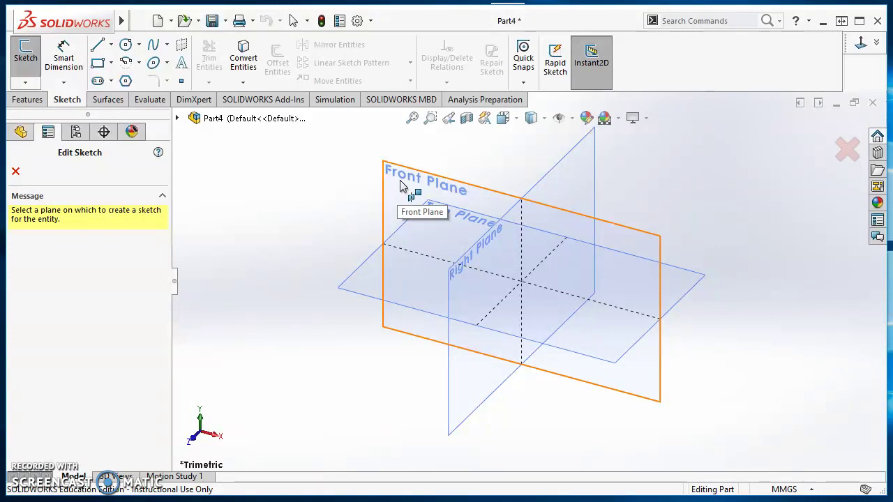
{"action": "left_click", "coordinate": [399, 174]}
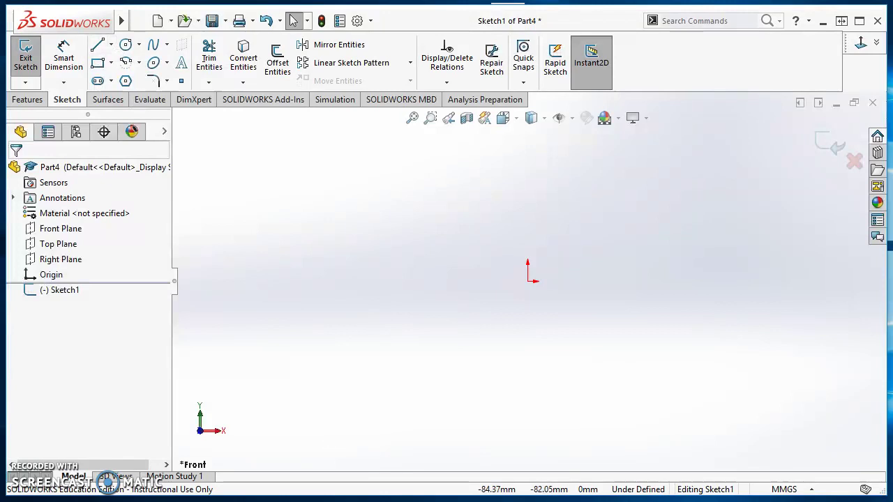
{"action": "key", "text": "alt+Tab"}
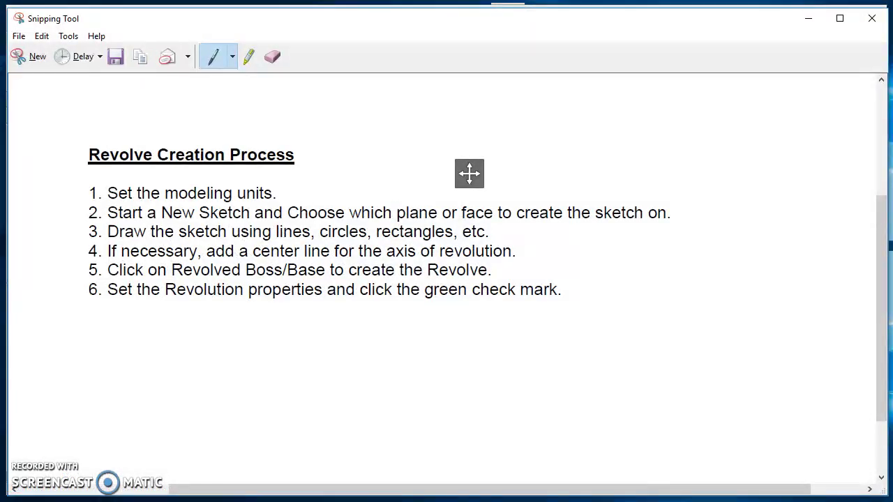
{"action": "key", "text": "alt+Tab"}
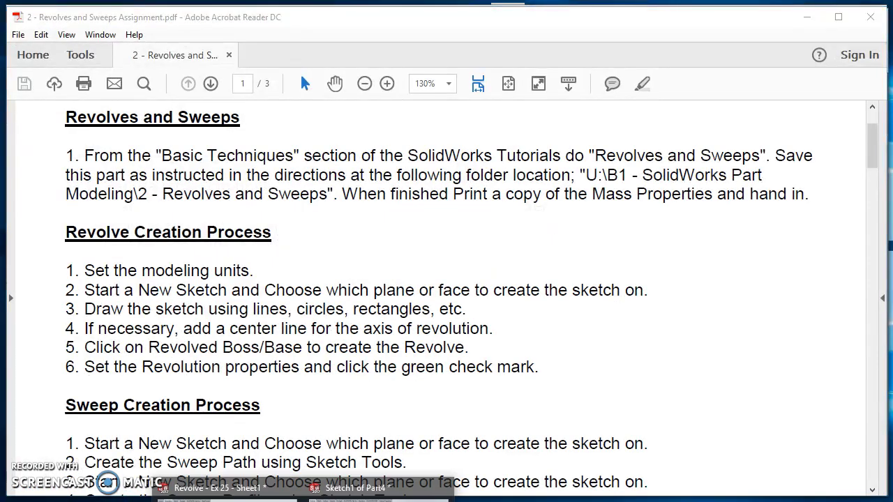
{"action": "key", "text": "alt+Tab"}
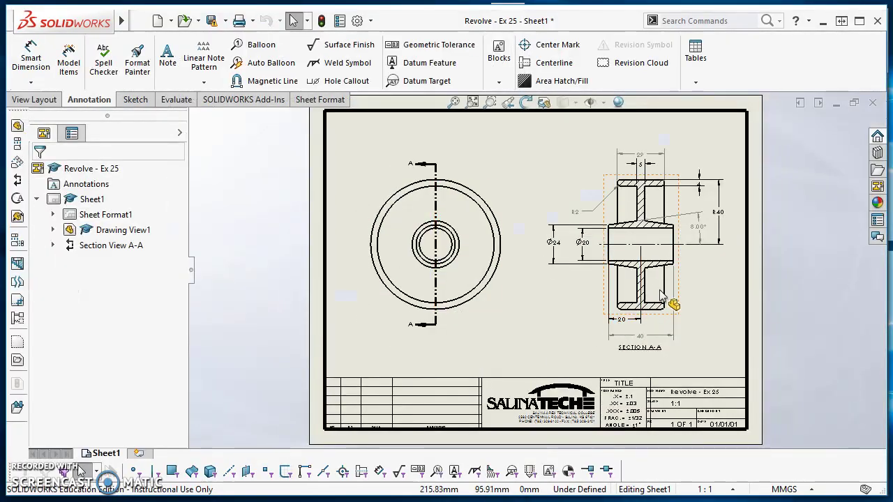
{"action": "scroll", "coordinate": [620, 278], "scroll_direction": "down", "scroll_amount": 2}
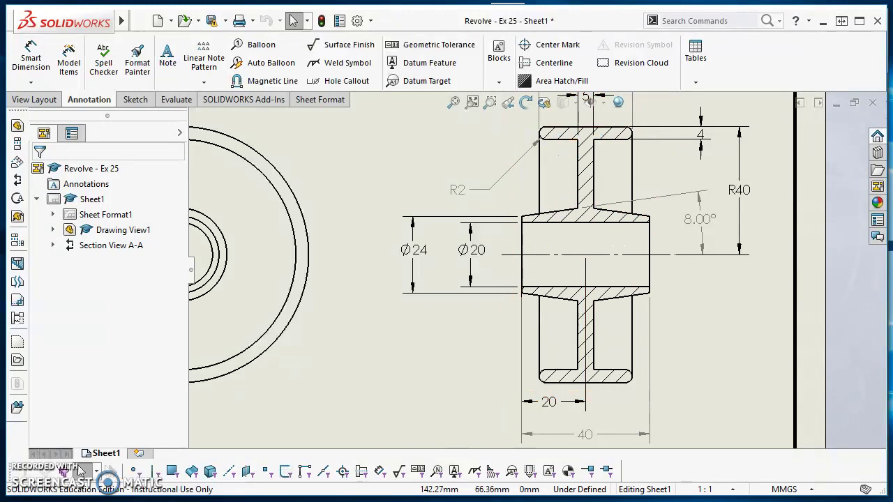
{"action": "left_click", "coordinate": [349, 484]}
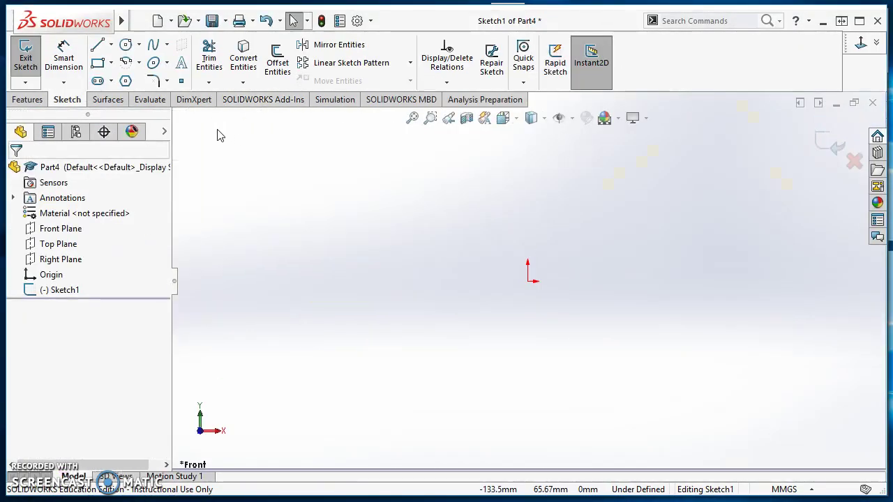
Step: Draw a horizontal centerline through the origin, about 142 mm long, as the revolve axis
{"action": "left_click", "coordinate": [112, 45]}
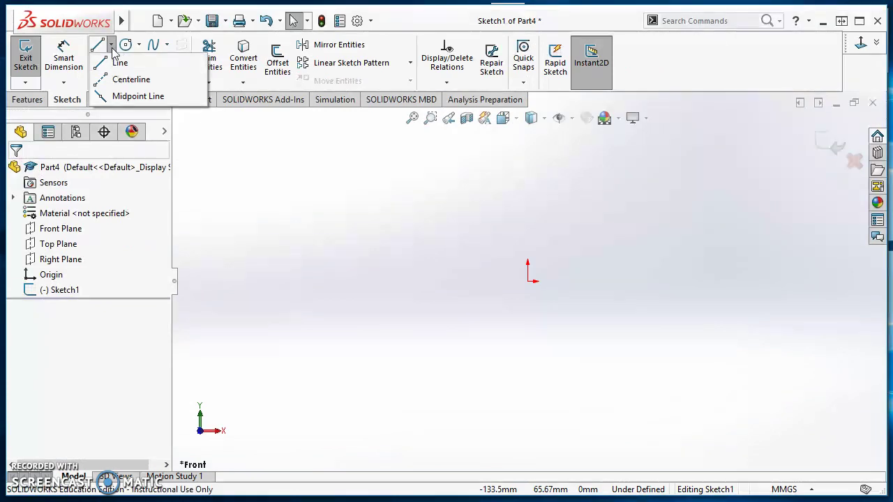
{"action": "left_click", "coordinate": [128, 83]}
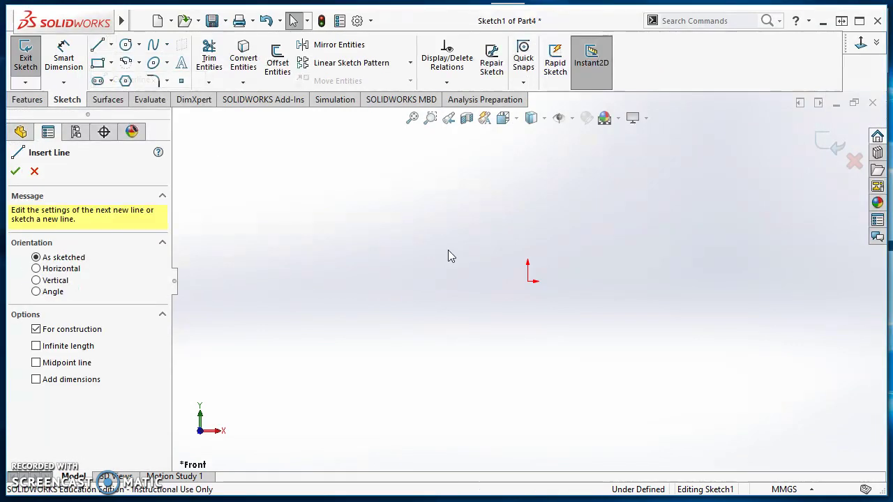
{"action": "left_click", "coordinate": [396, 282]}
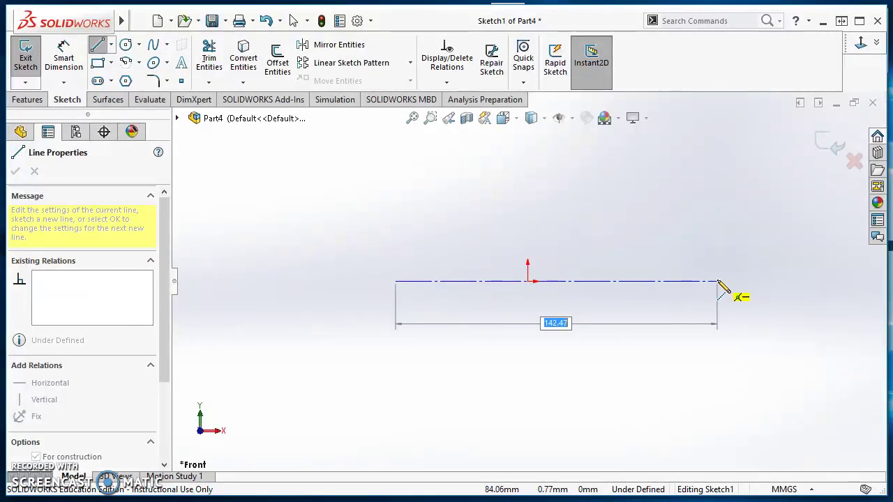
{"action": "left_click", "coordinate": [690, 282]}
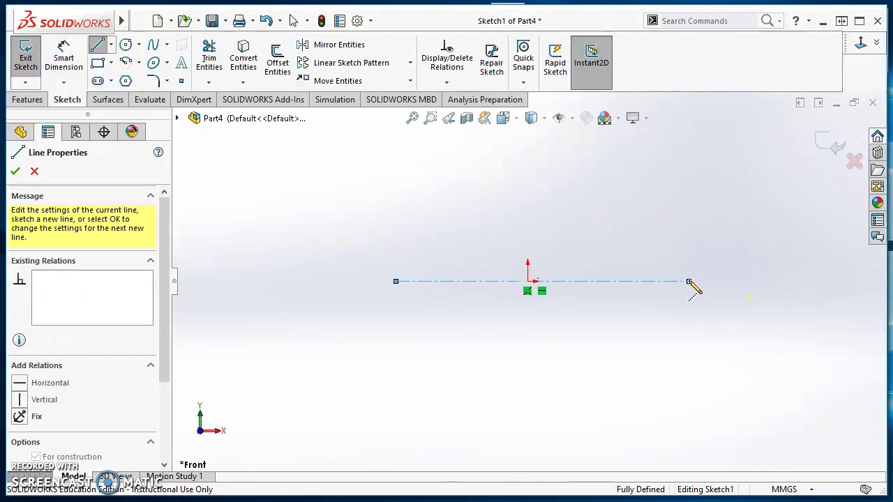
{"action": "key", "text": "Escape"}
{"action": "left_click", "coordinate": [629, 370]}
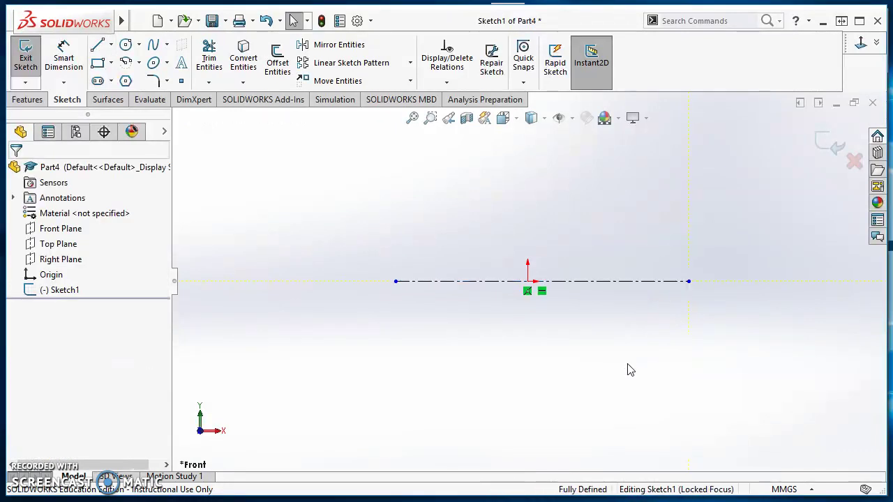
Step: Draw a horizontal line about 54 mm long above the centerline, ending directly above the origin
{"action": "left_click", "coordinate": [100, 46]}
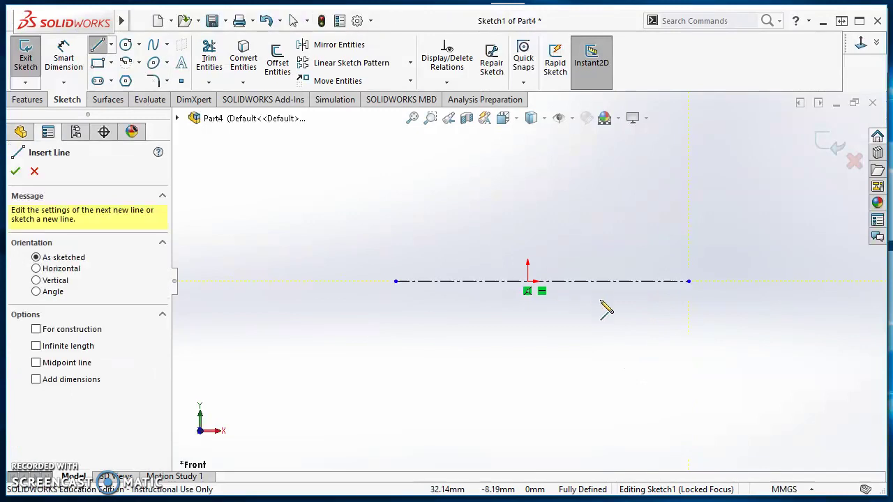
{"action": "scroll", "coordinate": [590, 279], "scroll_direction": "up", "scroll_amount": 1}
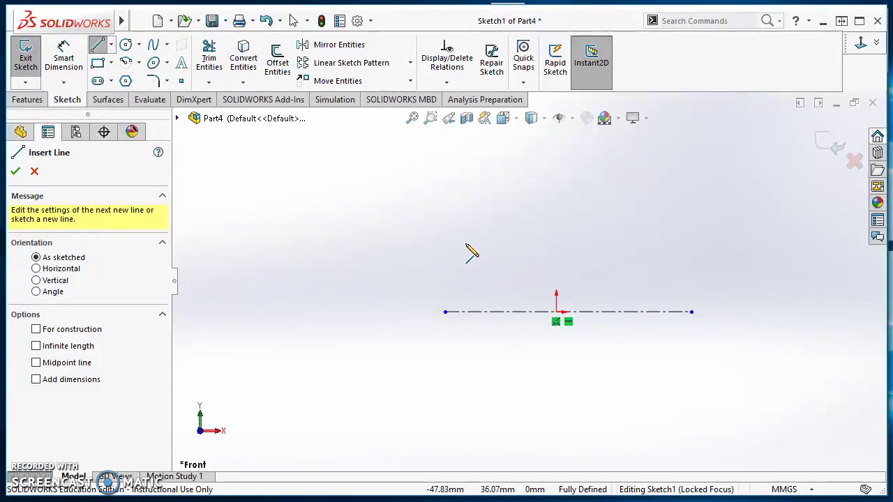
{"action": "left_click", "coordinate": [453, 245]}
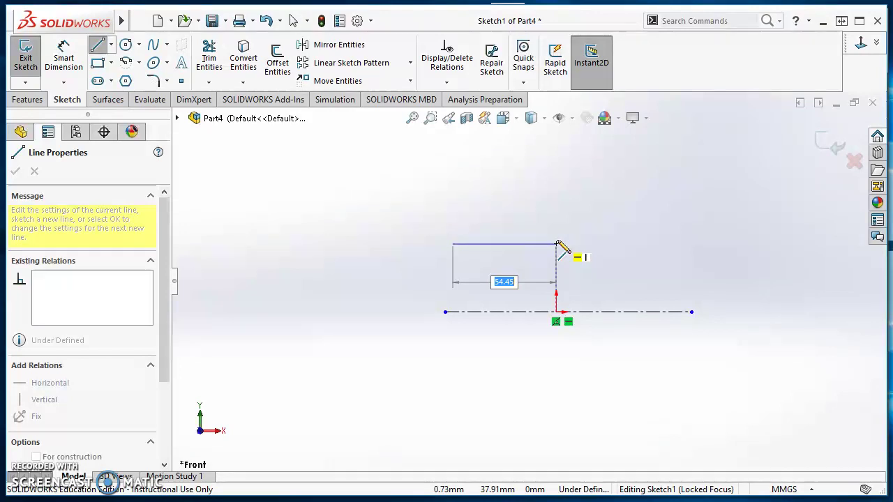
{"action": "left_click", "coordinate": [556, 245]}
{"action": "key", "text": "Escape"}
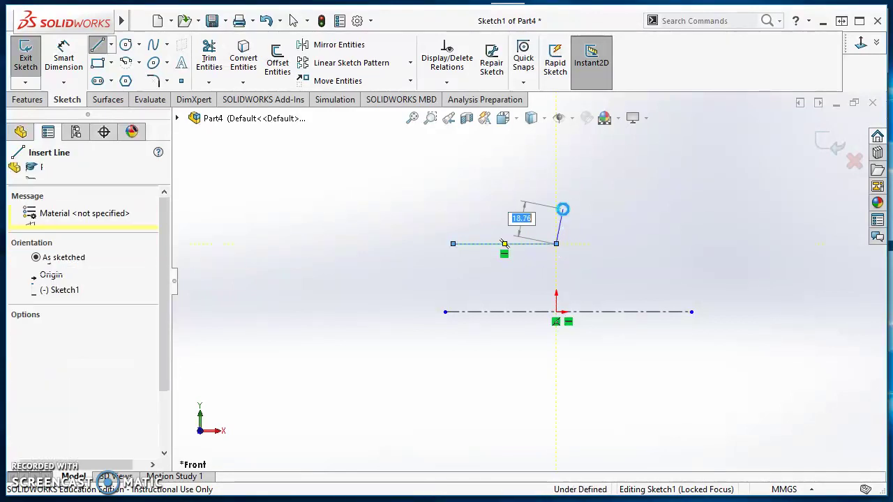
{"action": "key", "text": "Escape"}
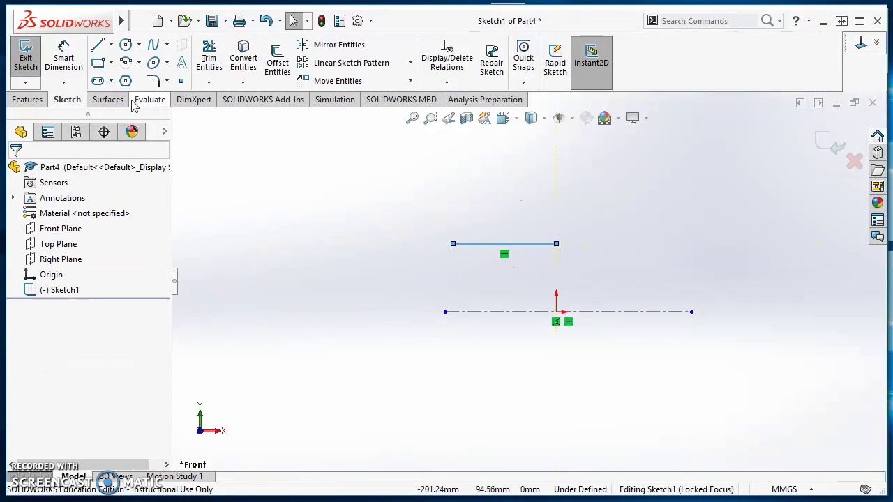
Step: Chain vertical, sloped and horizontal lines from the left endpoint into an open stepped profile
{"action": "key", "text": "Return"}
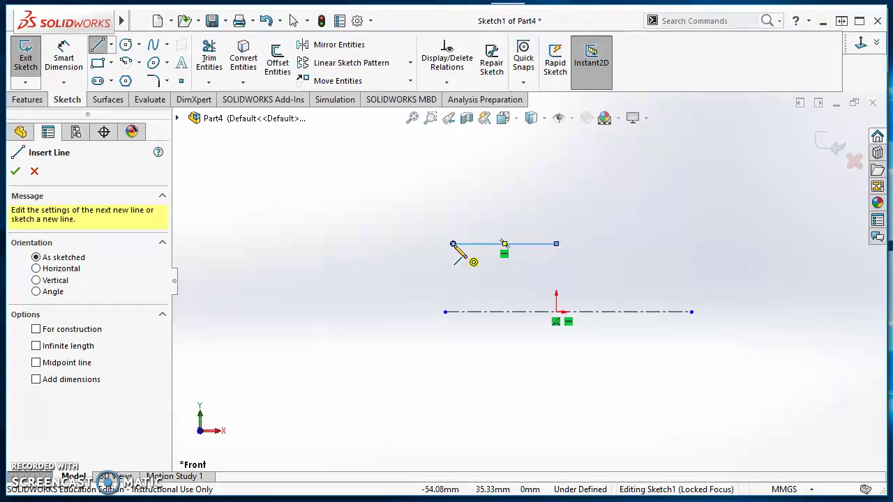
{"action": "left_click", "coordinate": [454, 244]}
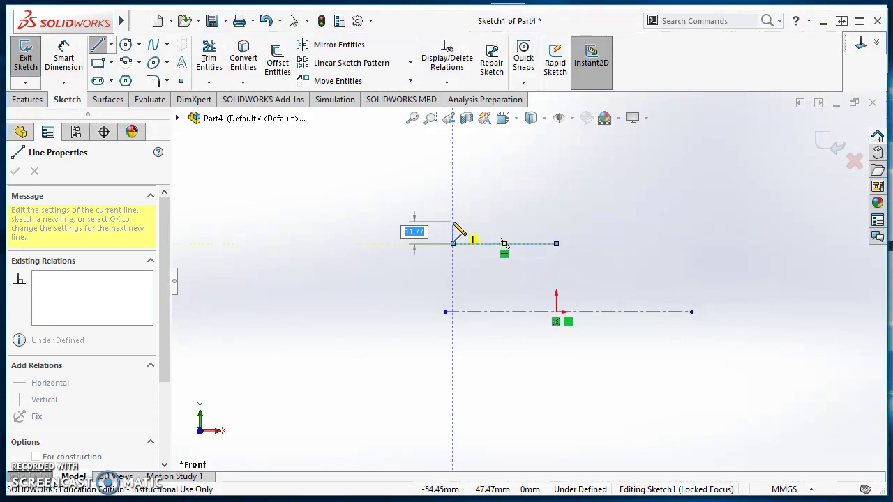
{"action": "left_click", "coordinate": [454, 221]}
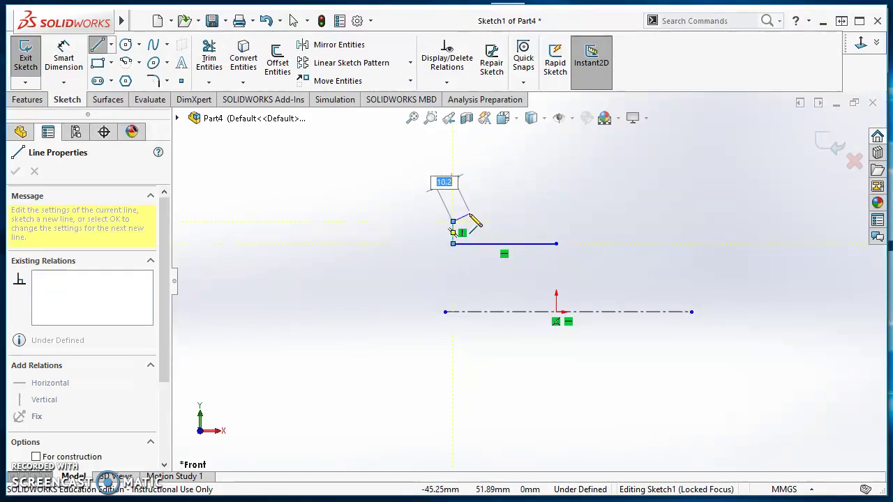
{"action": "left_click", "coordinate": [537, 212]}
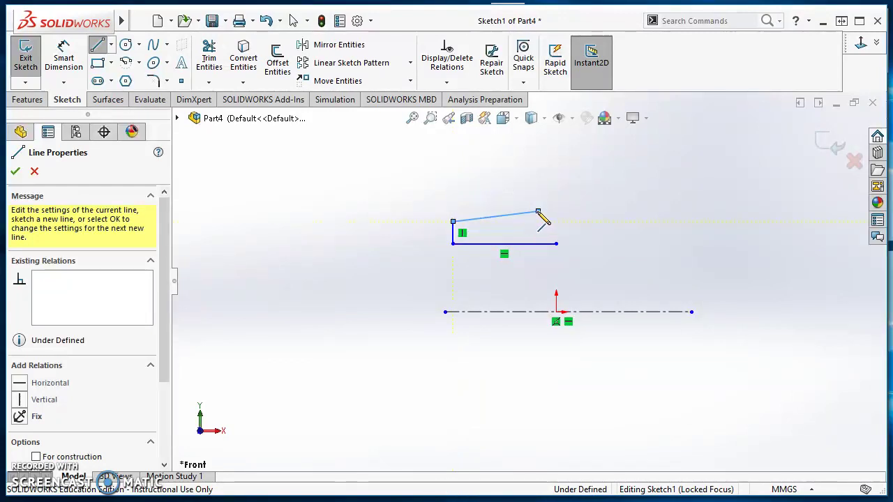
{"action": "scroll", "coordinate": [537, 214], "scroll_direction": "up", "scroll_amount": 2}
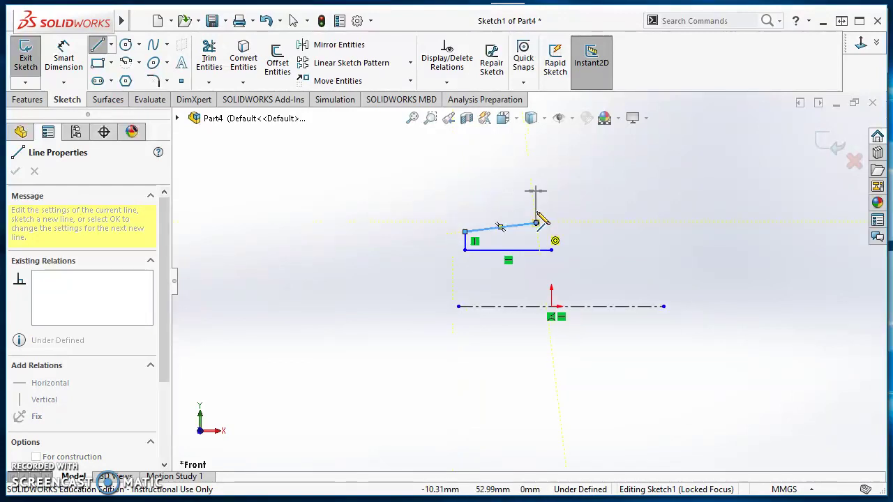
{"action": "left_click", "coordinate": [534, 169]}
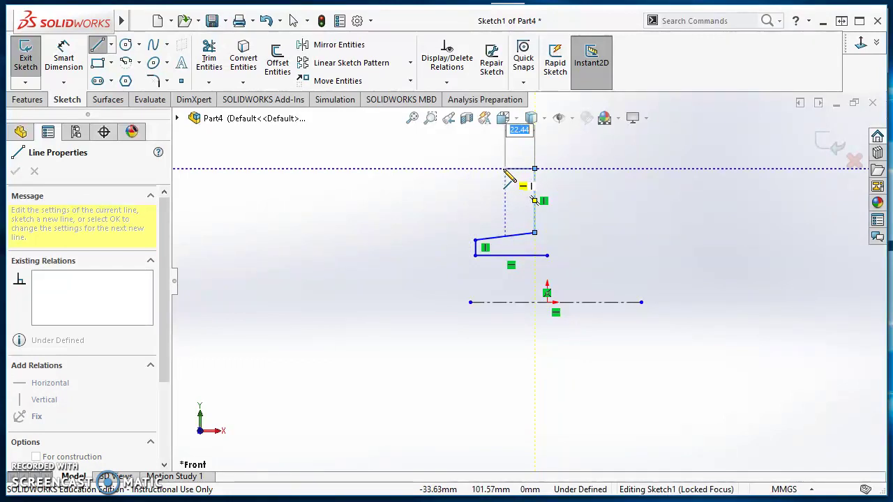
{"action": "left_click", "coordinate": [505, 169]}
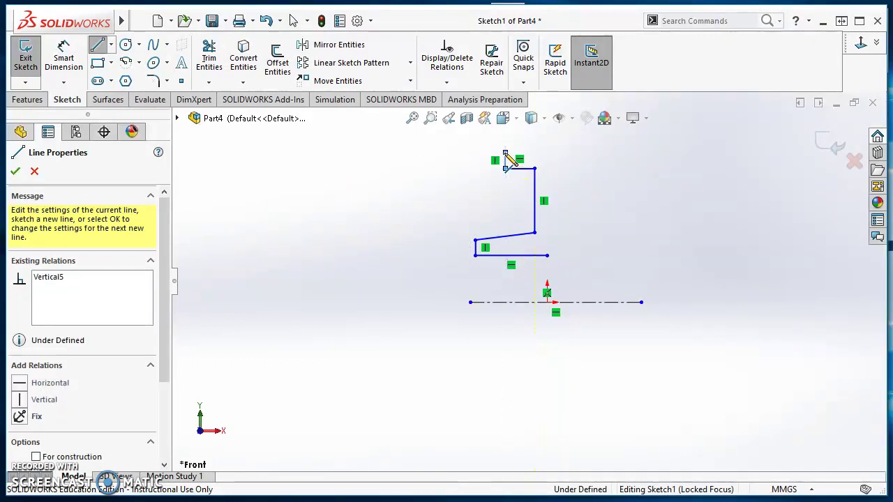
{"action": "left_click", "coordinate": [504, 152]}
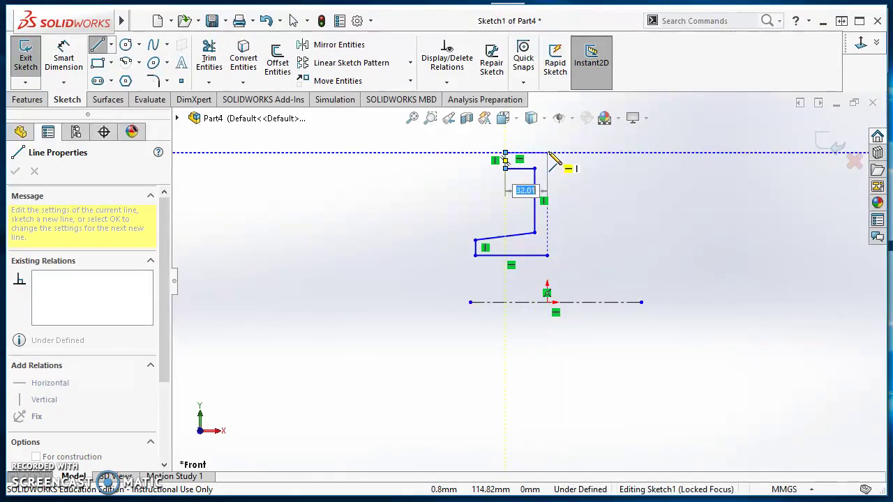
{"action": "left_click", "coordinate": [548, 152]}
{"action": "key", "text": "Escape"}
{"action": "scroll", "coordinate": [533, 228], "scroll_direction": "down", "scroll_amount": 2}
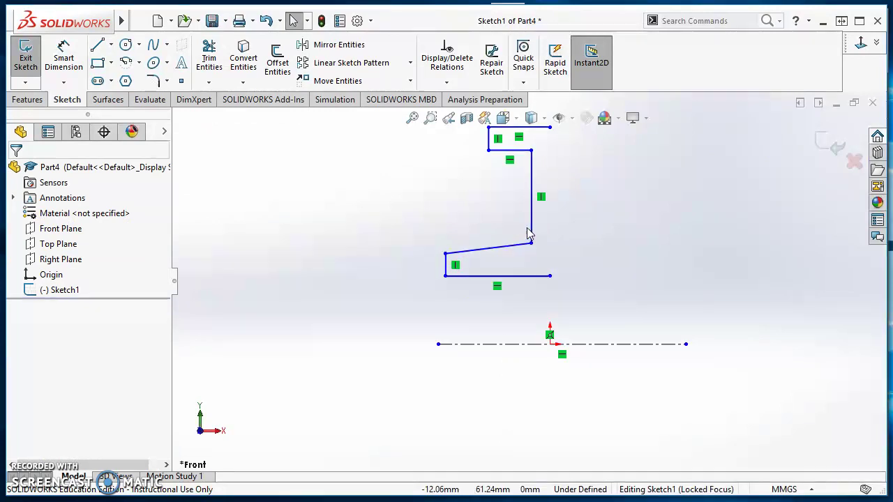
{"action": "scroll", "coordinate": [527, 235], "scroll_direction": "up", "scroll_amount": 3}
{"action": "scroll", "coordinate": [512, 240], "scroll_direction": "down", "scroll_amount": 3}
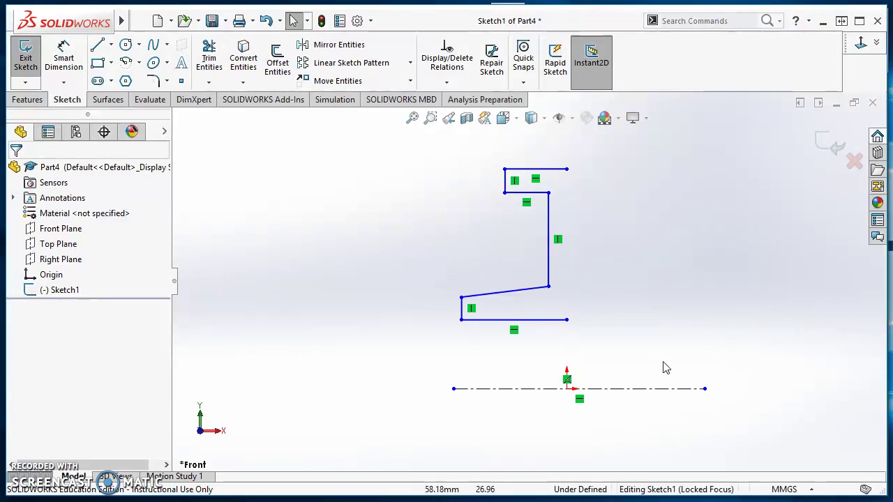
{"action": "scroll", "coordinate": [381, 284], "scroll_direction": "up", "scroll_amount": 1}
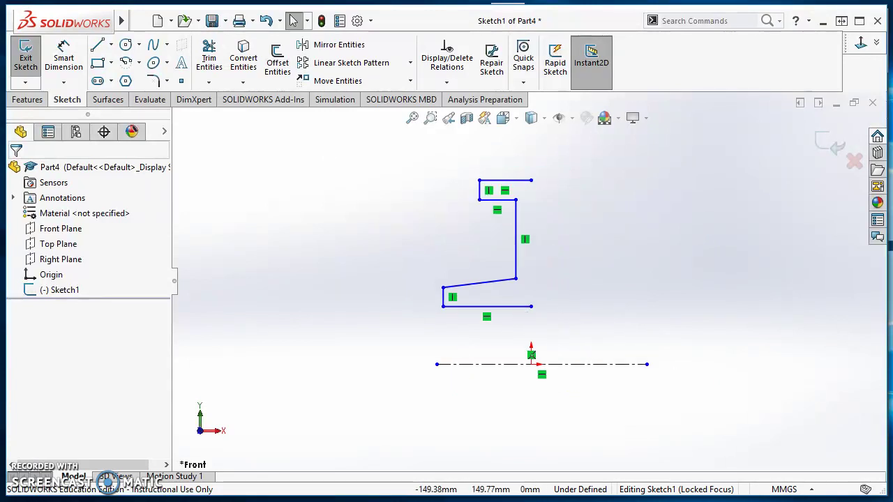
Step: Draw a vertical centerline up the profile's right side from the bottom line's end
{"action": "left_click", "coordinate": [110, 45]}
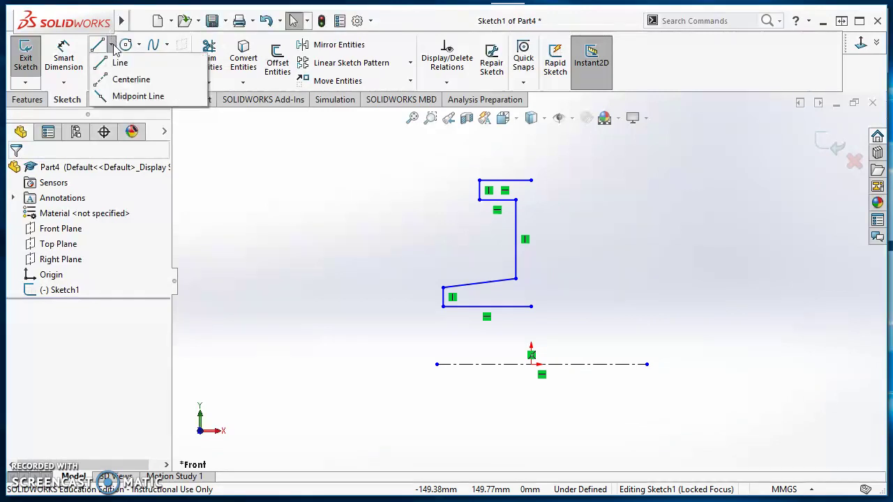
{"action": "left_click", "coordinate": [129, 79]}
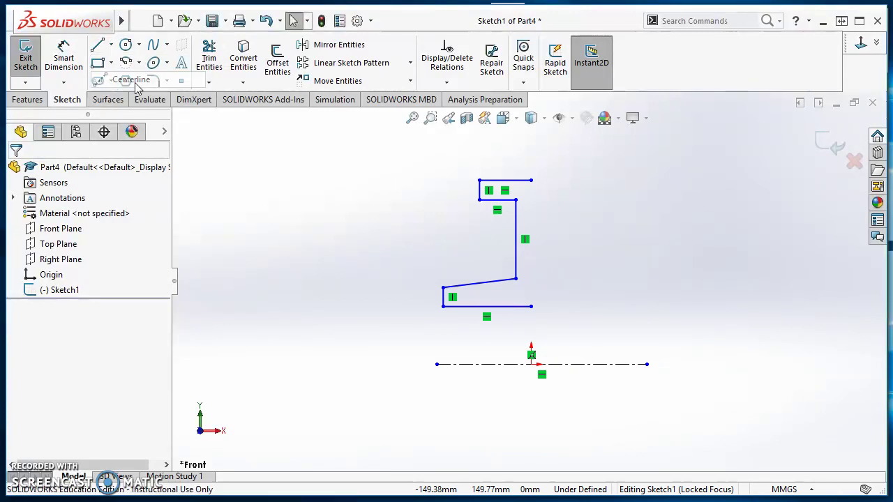
{"action": "left_click", "coordinate": [530, 307]}
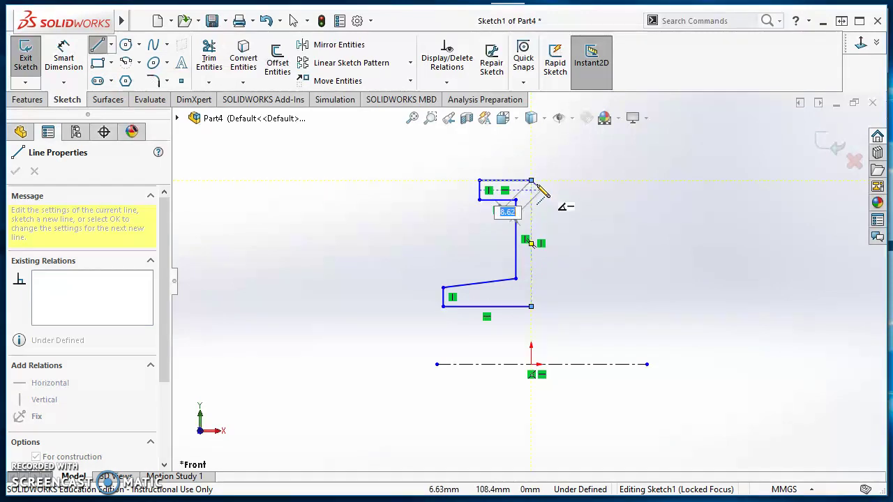
{"action": "key", "text": "Escape"}
{"action": "scroll", "coordinate": [566, 275], "scroll_direction": "down", "scroll_amount": 3}
{"action": "scroll", "coordinate": [551, 282], "scroll_direction": "up", "scroll_amount": 2}
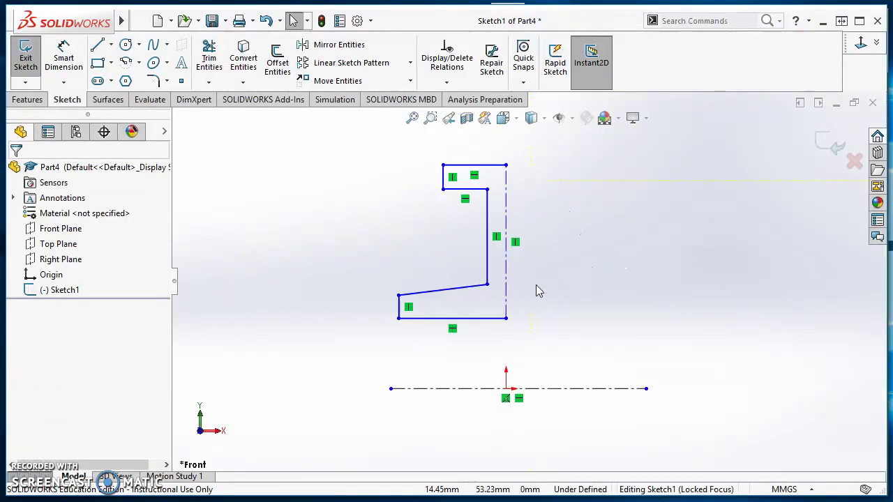
{"action": "scroll", "coordinate": [536, 292], "scroll_direction": "down", "scroll_amount": 1}
{"action": "scroll", "coordinate": [514, 295], "scroll_direction": "up", "scroll_amount": 1}
{"action": "scroll", "coordinate": [495, 279], "scroll_direction": "down", "scroll_amount": 2}
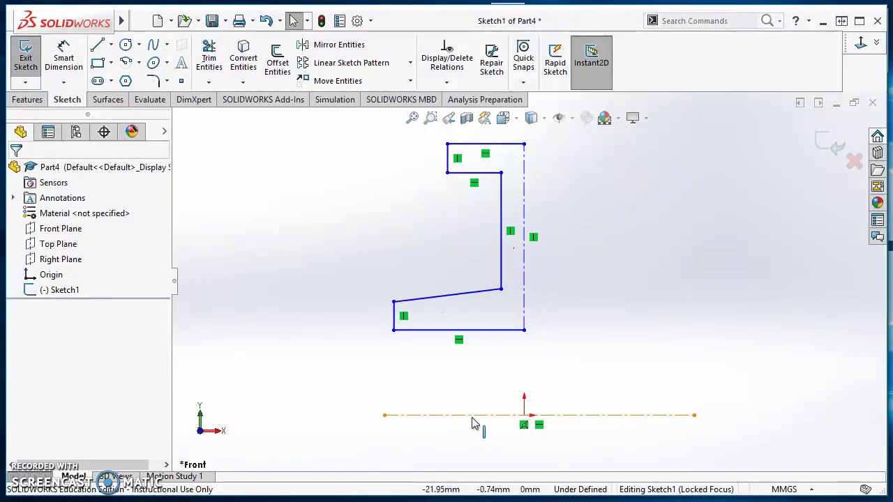
{"action": "scroll", "coordinate": [474, 423], "scroll_direction": "up", "scroll_amount": 1}
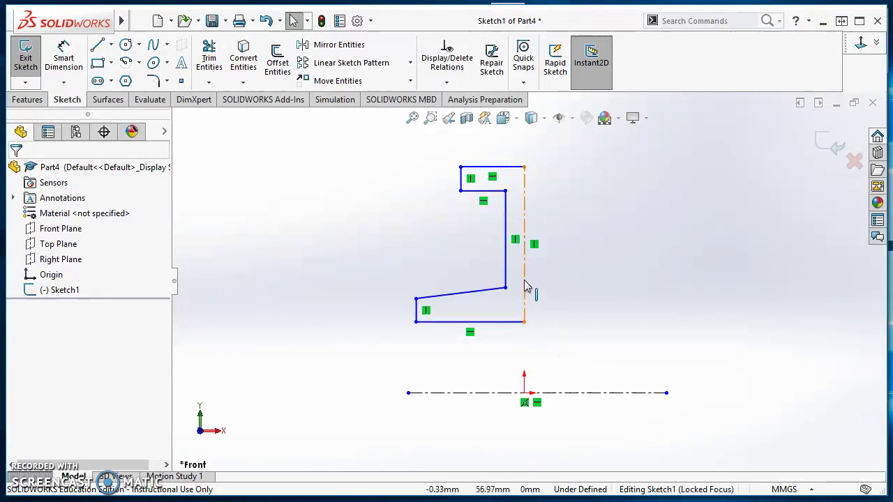
Step: Make the profile's bottom-right corner vertical with the origin
{"action": "left_click", "coordinate": [525, 395]}
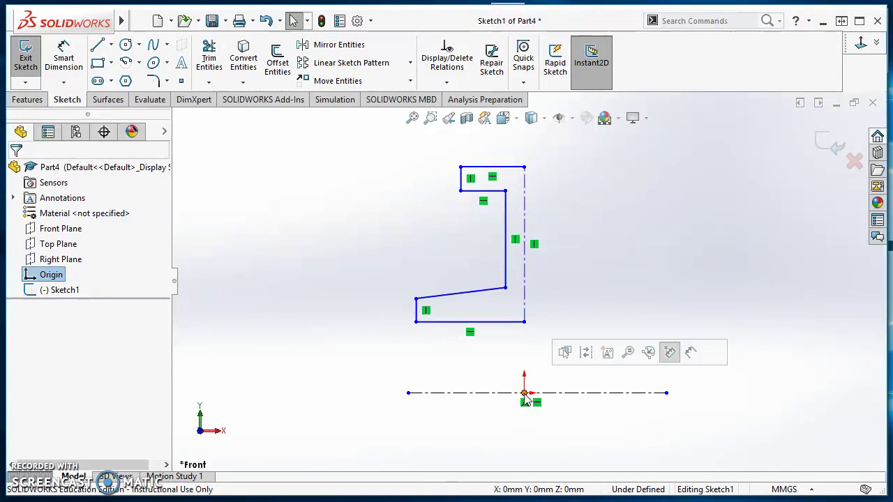
{"action": "left_click", "coordinate": [528, 315], "text": "ctrl"}
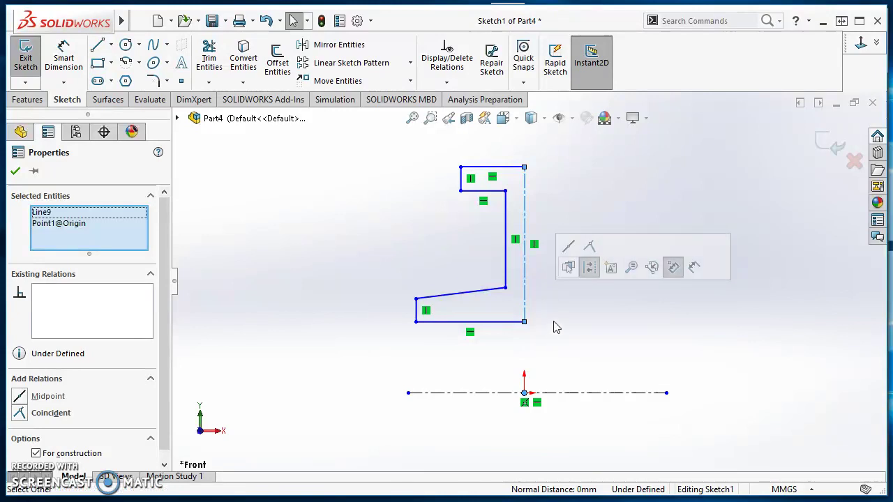
{"action": "left_click", "coordinate": [577, 334]}
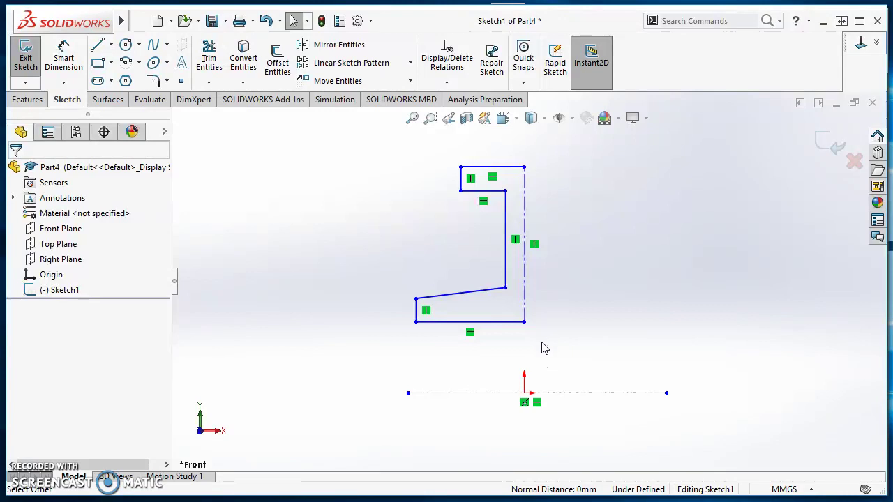
{"action": "left_click", "coordinate": [525, 394]}
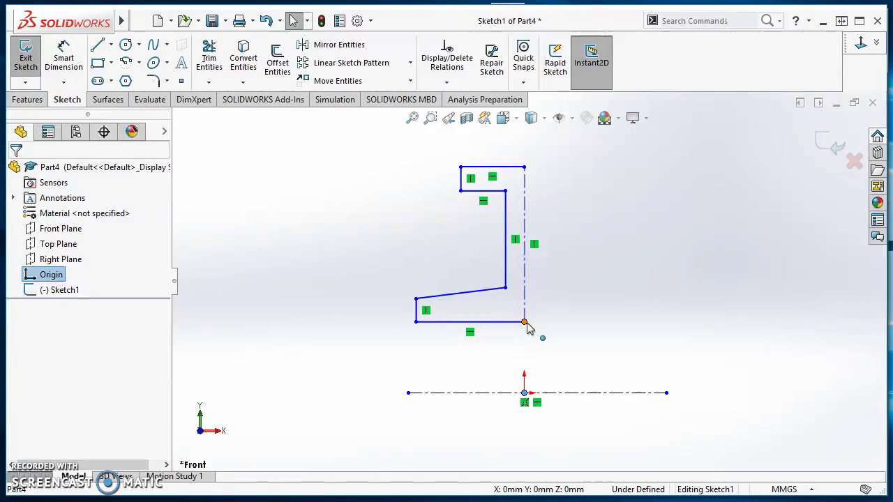
{"action": "left_click", "coordinate": [525, 322], "text": "ctrl"}
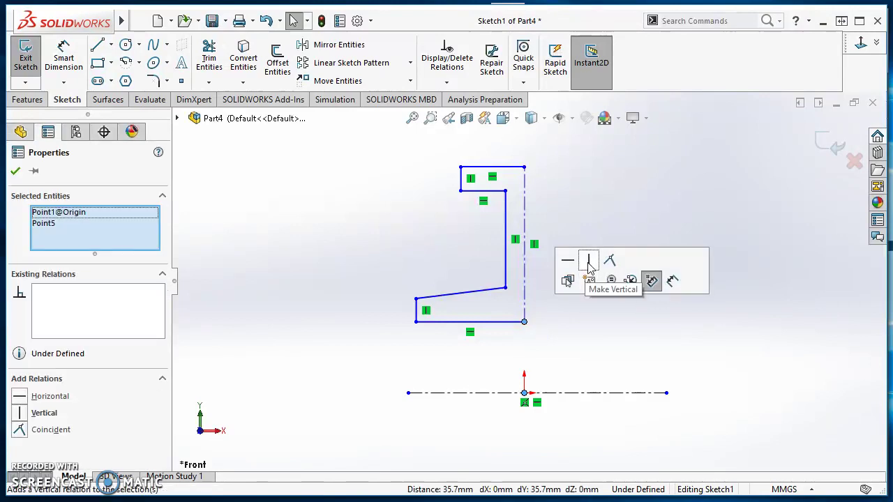
{"action": "left_click", "coordinate": [589, 263]}
{"action": "left_click", "coordinate": [563, 371]}
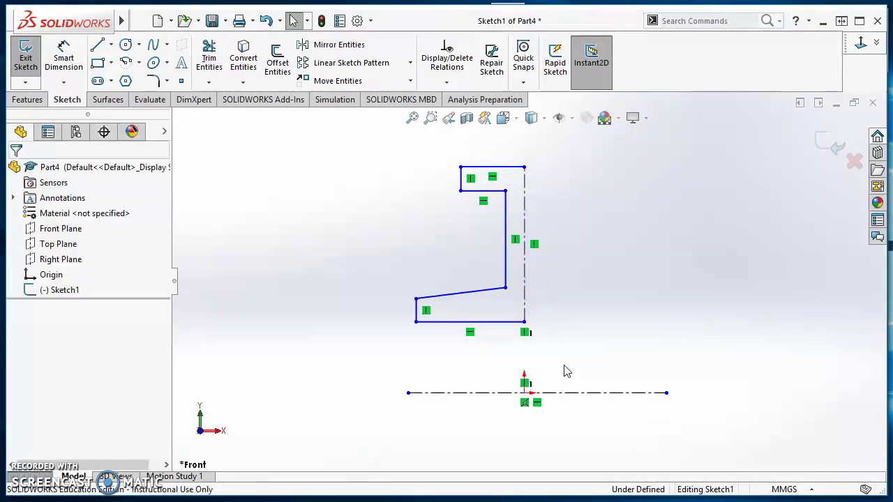
{"action": "scroll", "coordinate": [569, 371], "scroll_direction": "up", "scroll_amount": 1}
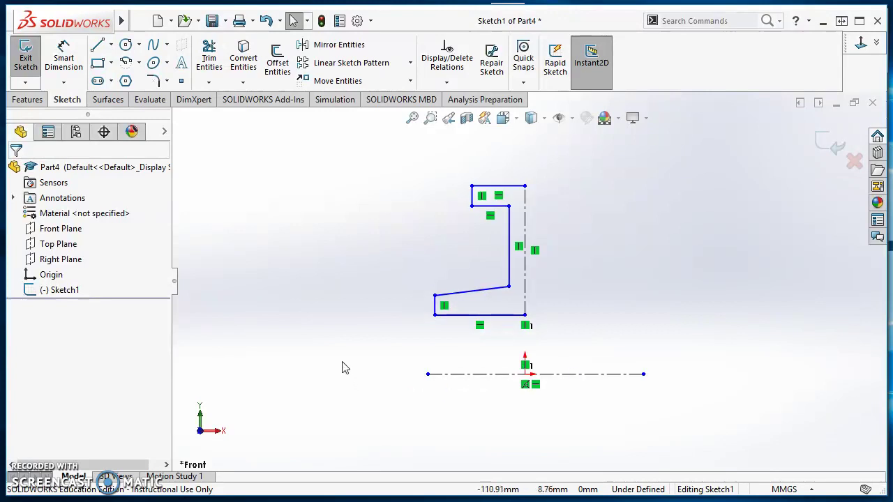
Step: Dimension the bottom, sloped-end and top lines from the axis as 20, 24 and 80 mm
{"action": "left_click", "coordinate": [66, 61]}
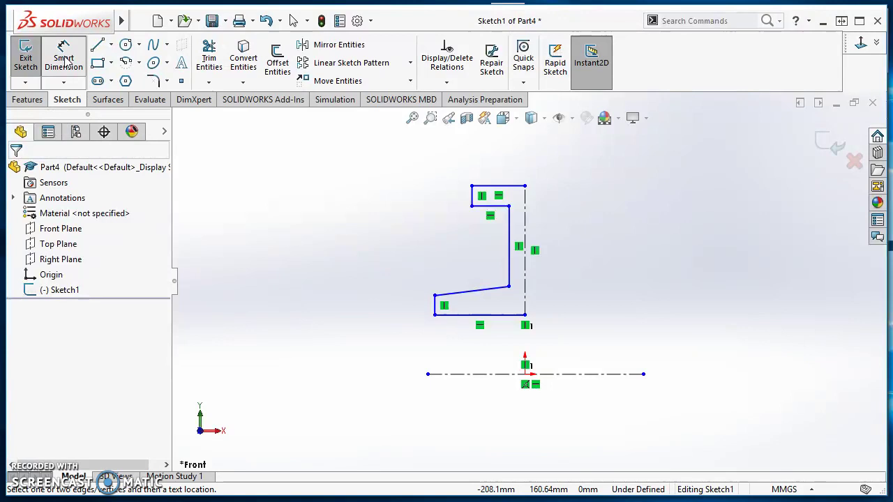
{"action": "left_click", "coordinate": [464, 315]}
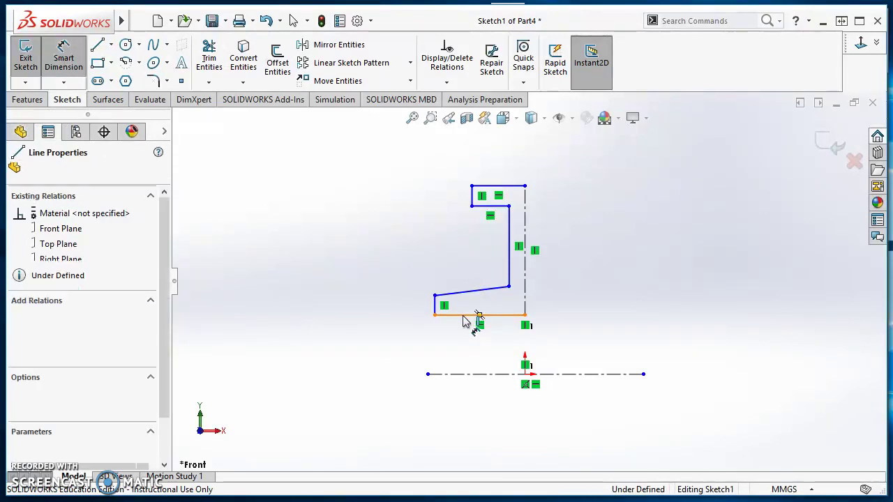
{"action": "left_click", "coordinate": [461, 376]}
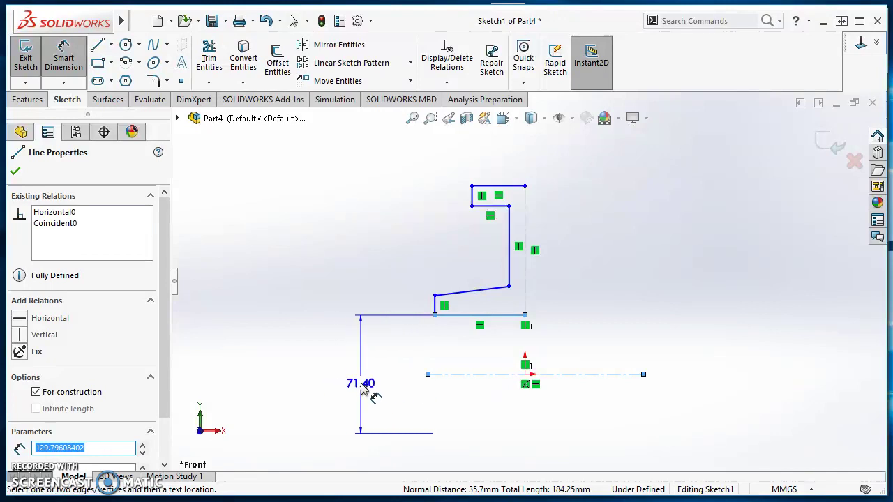
{"action": "left_click", "coordinate": [363, 389]}
{"action": "type", "text": "20"}
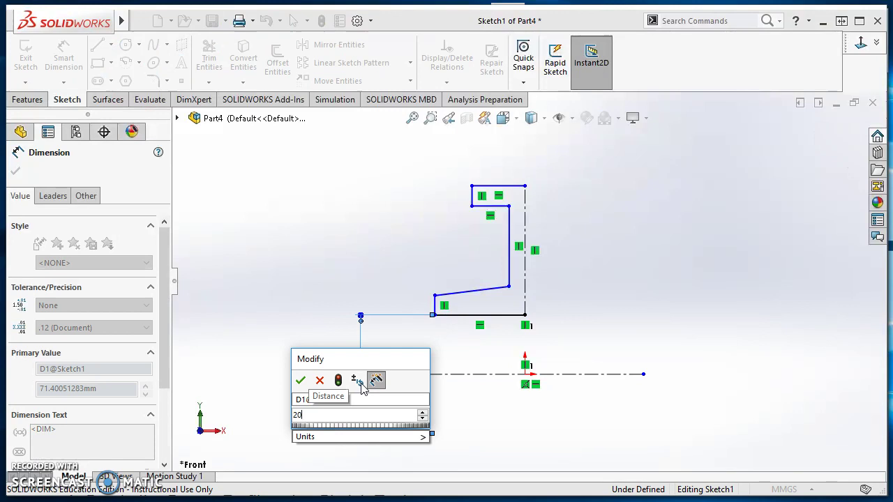
{"action": "key", "text": "Return"}
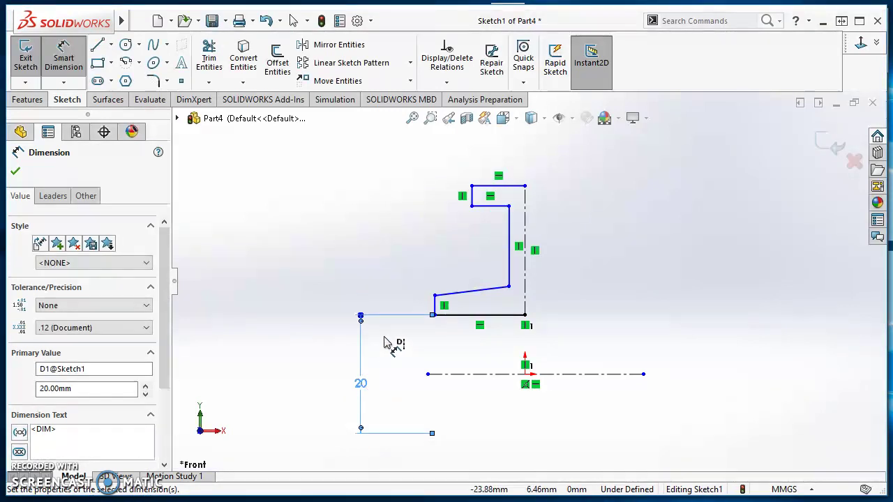
{"action": "left_click", "coordinate": [435, 297]}
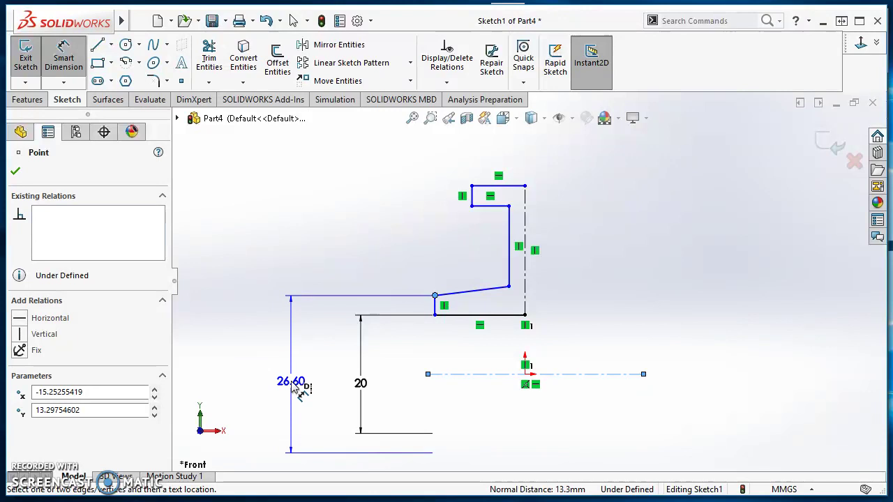
{"action": "left_click", "coordinate": [313, 384]}
{"action": "type", "text": "24"}
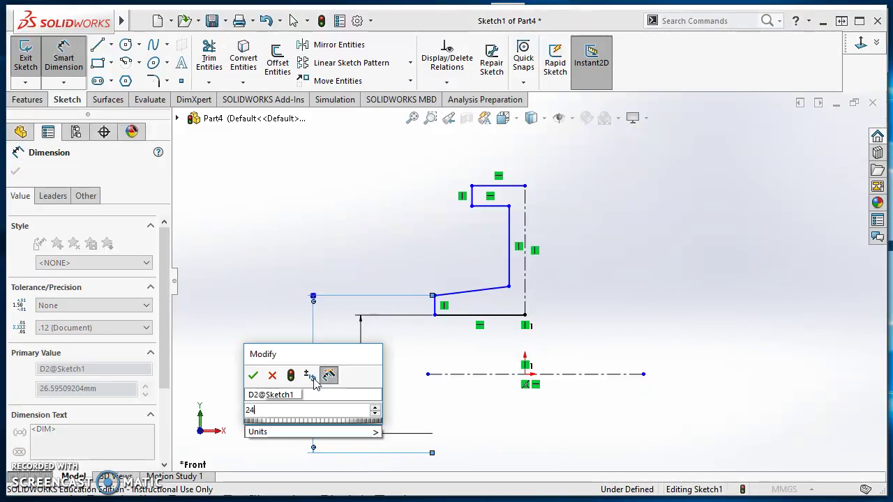
{"action": "key", "text": "Return"}
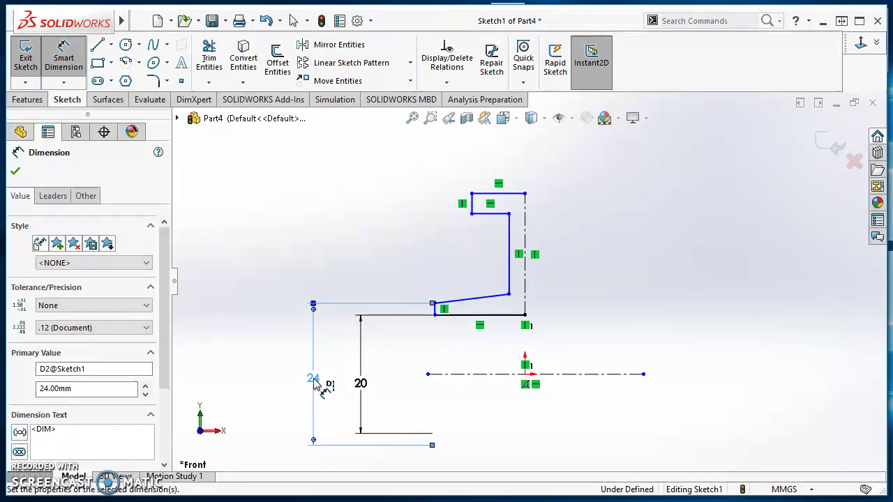
{"action": "left_click", "coordinate": [486, 196]}
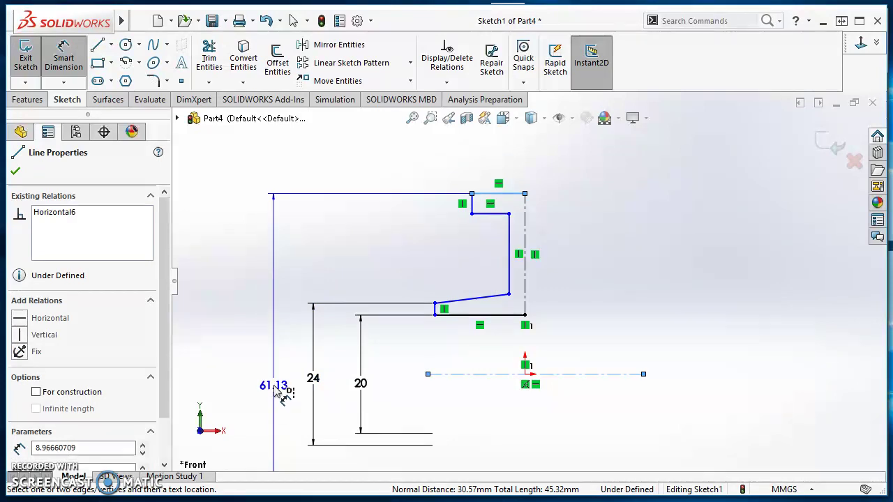
{"action": "left_click", "coordinate": [275, 391]}
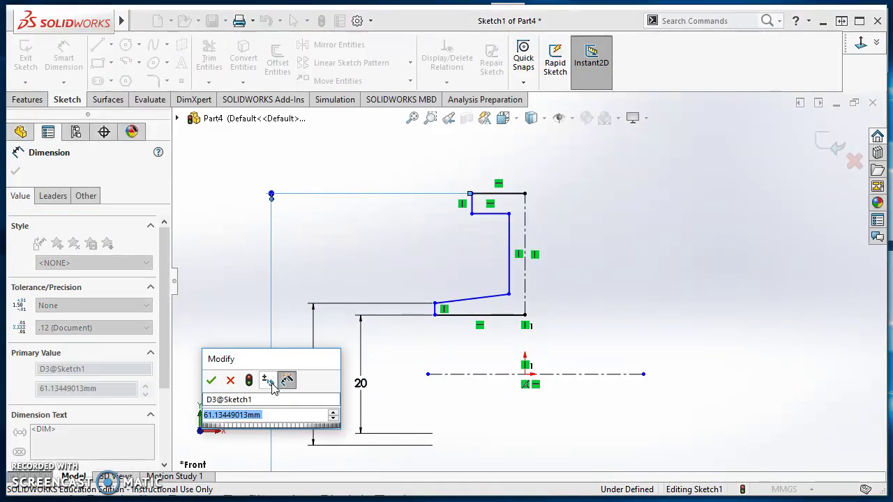
{"action": "type", "text": "80"}
{"action": "key", "text": "Return"}
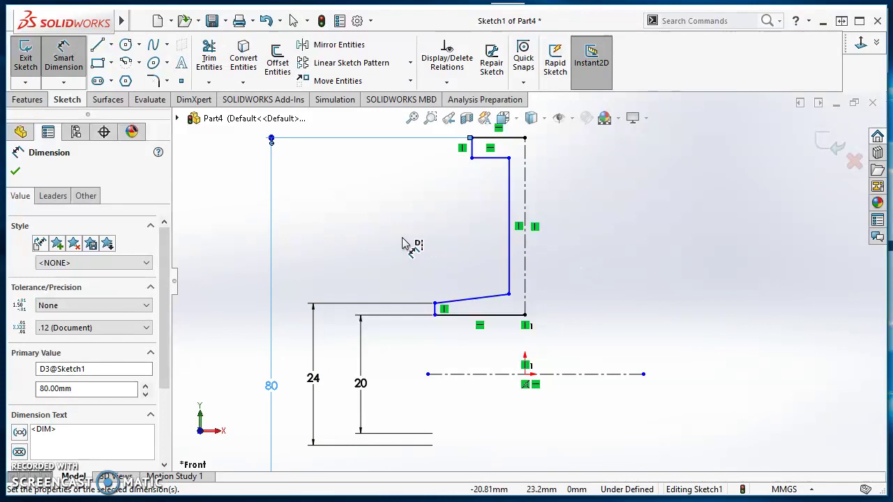
{"action": "key", "text": "Escape"}
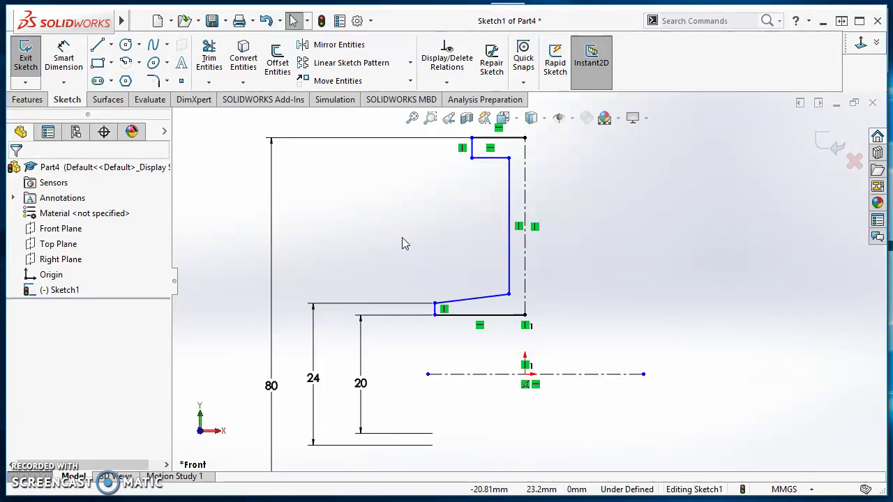
Step: Dimension the short vertical rim line to 4 mm
{"action": "left_click", "coordinate": [70, 54]}
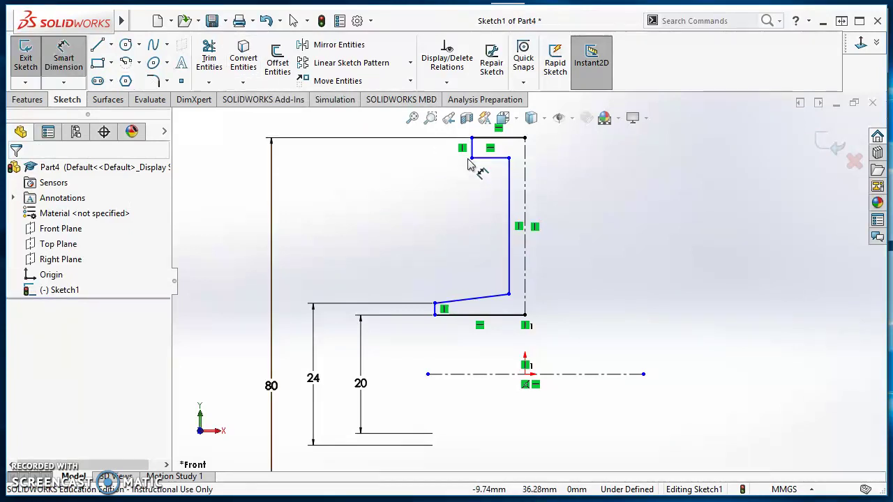
{"action": "scroll", "coordinate": [480, 164], "scroll_direction": "down", "scroll_amount": 5}
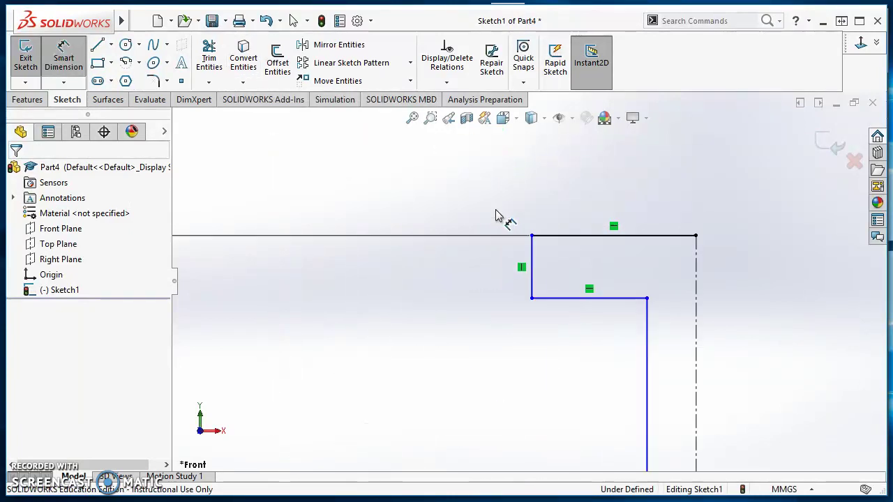
{"action": "left_click", "coordinate": [532, 269]}
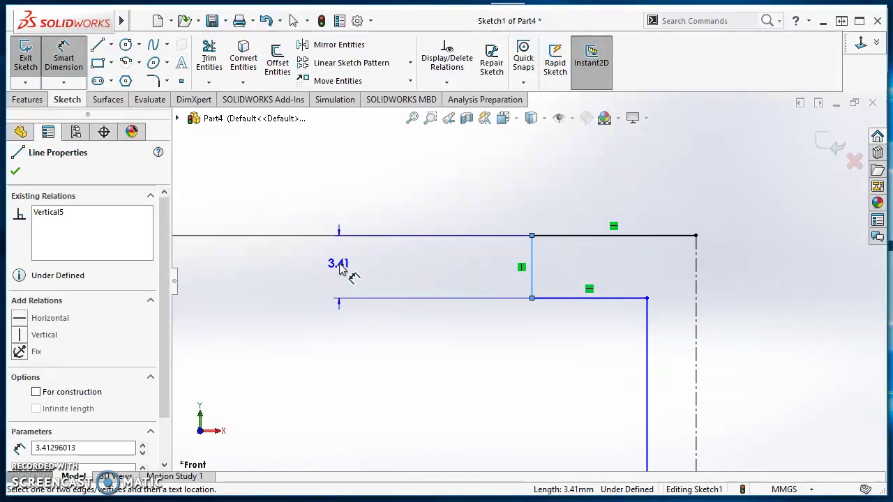
{"action": "left_click", "coordinate": [339, 271]}
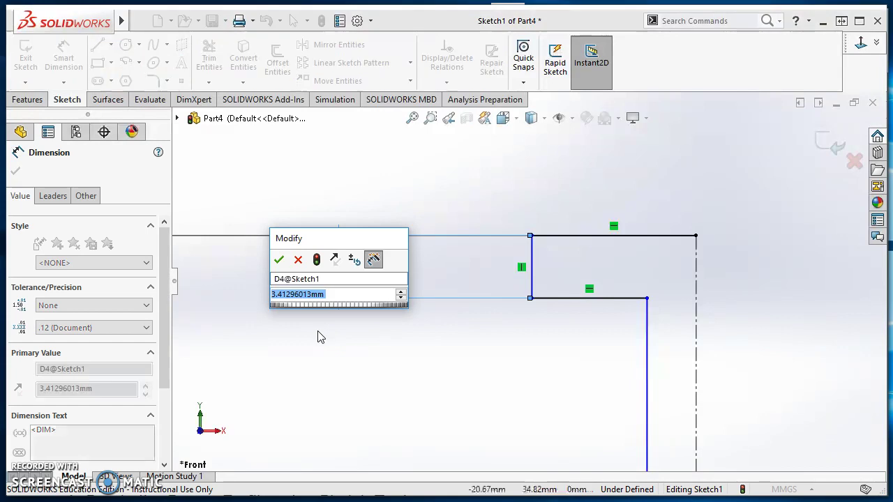
{"action": "type", "text": "4"}
{"action": "key", "text": "Return"}
{"action": "scroll", "coordinate": [542, 397], "scroll_direction": "up", "scroll_amount": 5}
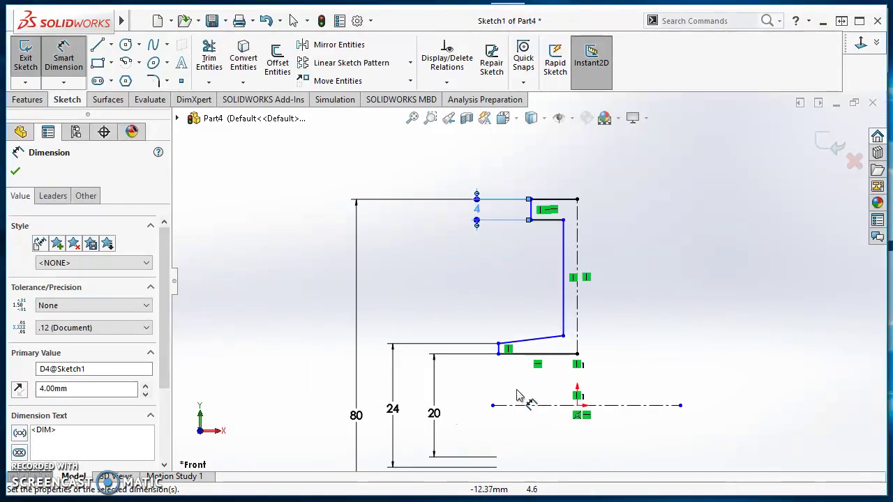
{"action": "scroll", "coordinate": [517, 395], "scroll_direction": "down", "scroll_amount": 4}
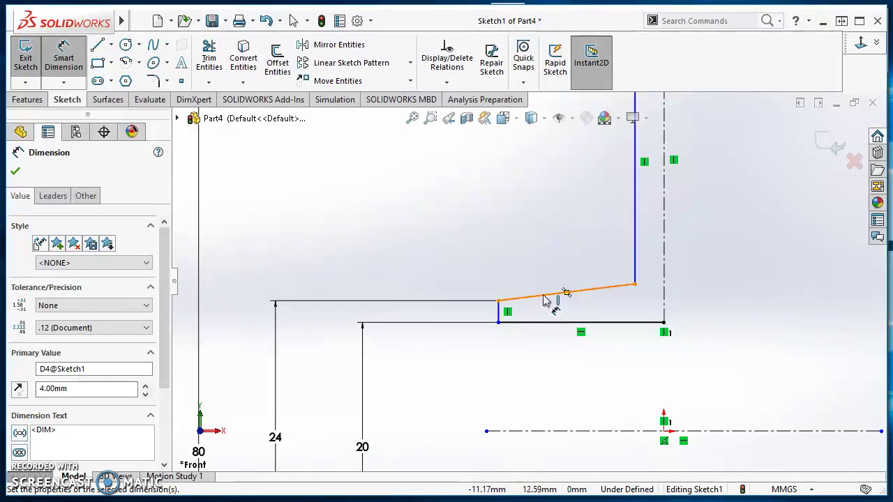
Step: Set the sloped web line at 8° to the bottom horizontal line
{"action": "left_click", "coordinate": [545, 298]}
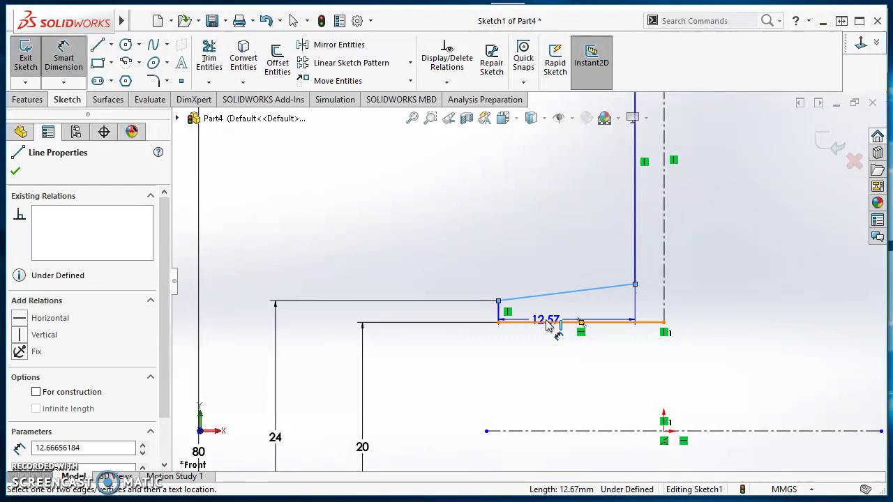
{"action": "left_click", "coordinate": [549, 323]}
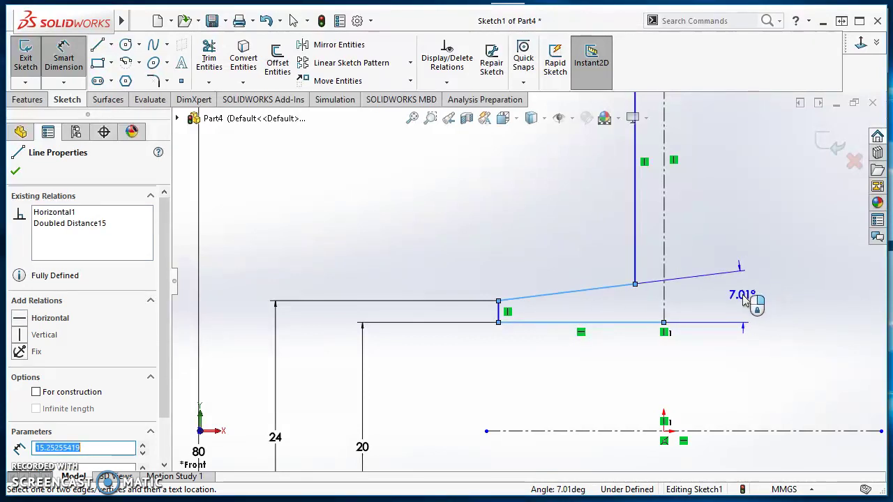
{"action": "left_click", "coordinate": [721, 303]}
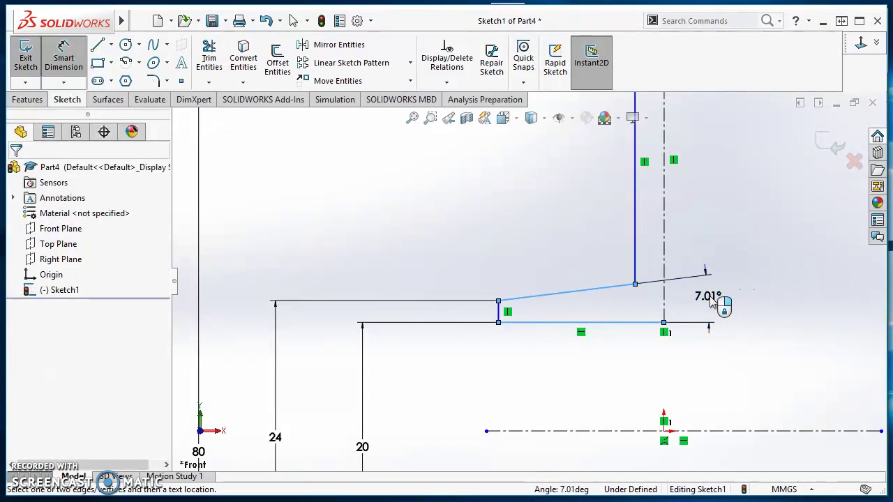
{"action": "type", "text": "8.00deg"}
{"action": "key", "text": "Return"}
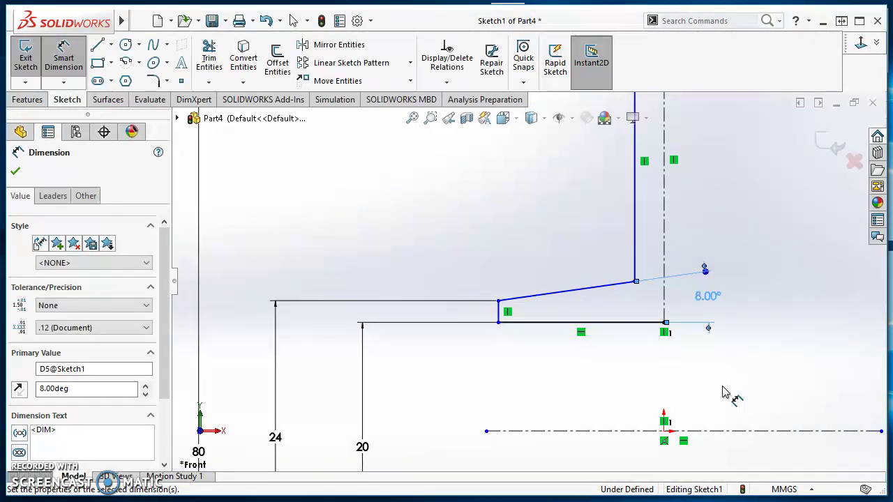
{"action": "key", "text": "f"}
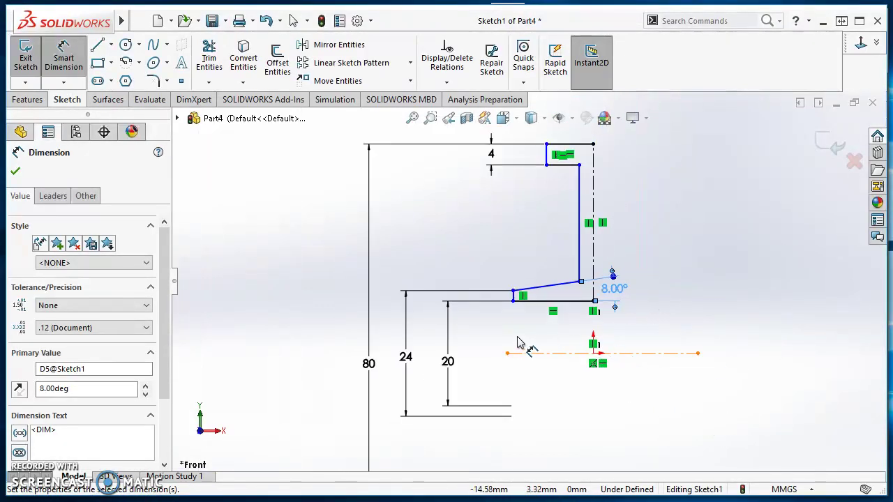
{"action": "key", "text": "Escape"}
Step: Dimension the long vertical web line 5 mm from the centerline
{"action": "scroll", "coordinate": [534, 328], "scroll_direction": "down", "scroll_amount": 1}
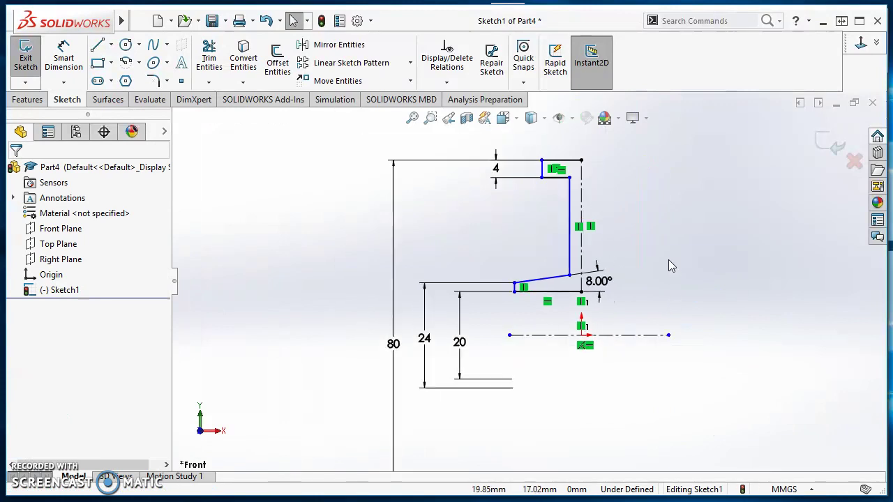
{"action": "scroll", "coordinate": [668, 260], "scroll_direction": "up", "scroll_amount": 2}
{"action": "scroll", "coordinate": [621, 197], "scroll_direction": "down", "scroll_amount": 1}
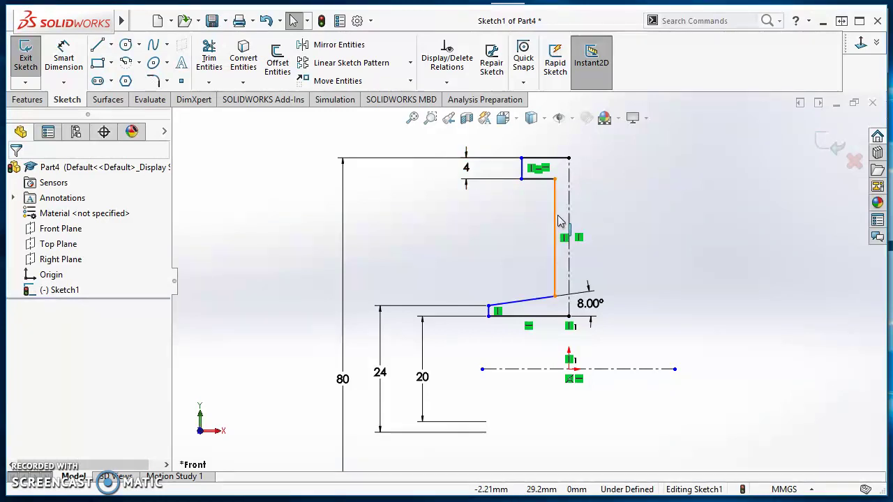
{"action": "scroll", "coordinate": [554, 237], "scroll_direction": "up", "scroll_amount": 1}
{"action": "scroll", "coordinate": [568, 216], "scroll_direction": "down", "scroll_amount": 2}
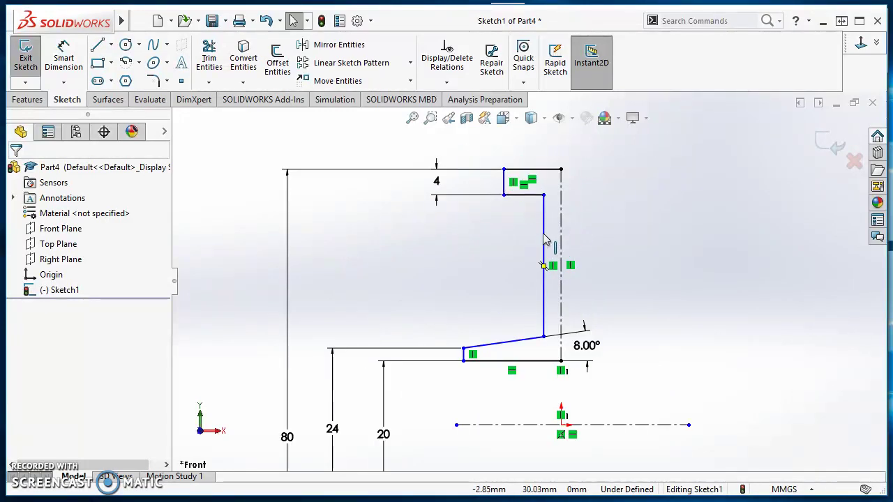
{"action": "left_click", "coordinate": [61, 55]}
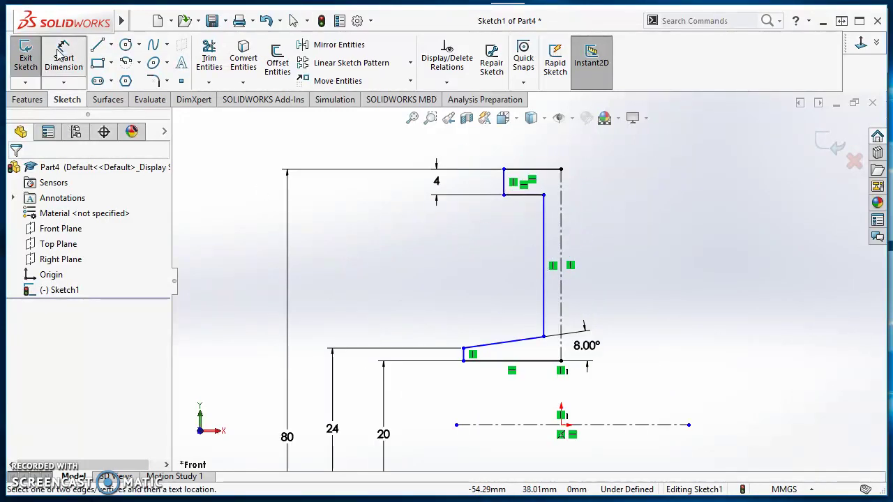
{"action": "left_click", "coordinate": [545, 240]}
{"action": "left_click", "coordinate": [561, 231]}
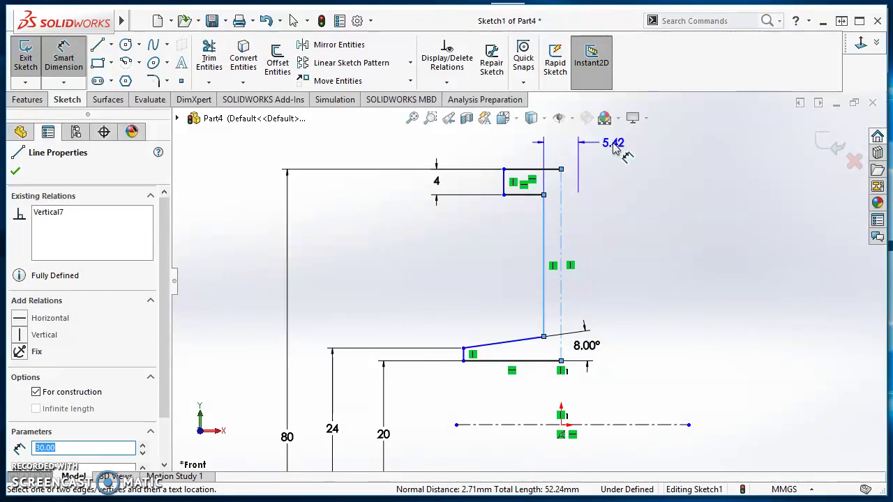
{"action": "left_click", "coordinate": [611, 147]}
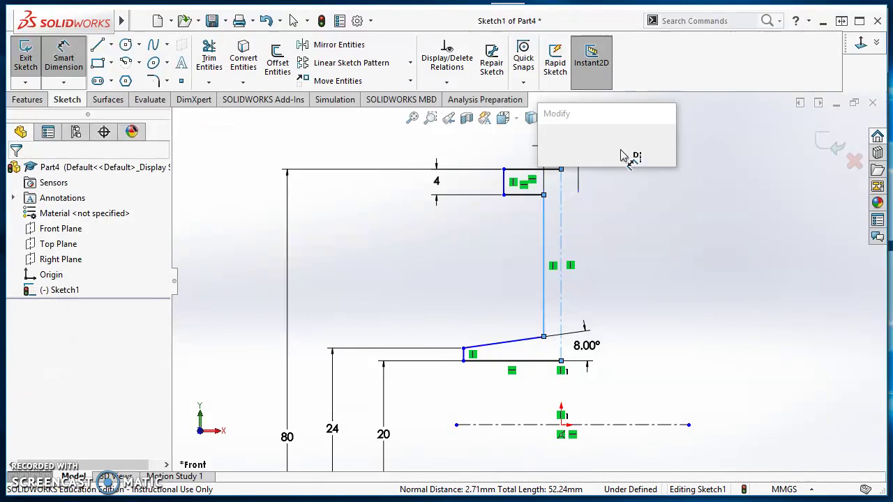
{"action": "type", "text": "5.00mm"}
{"action": "key", "text": "Return"}
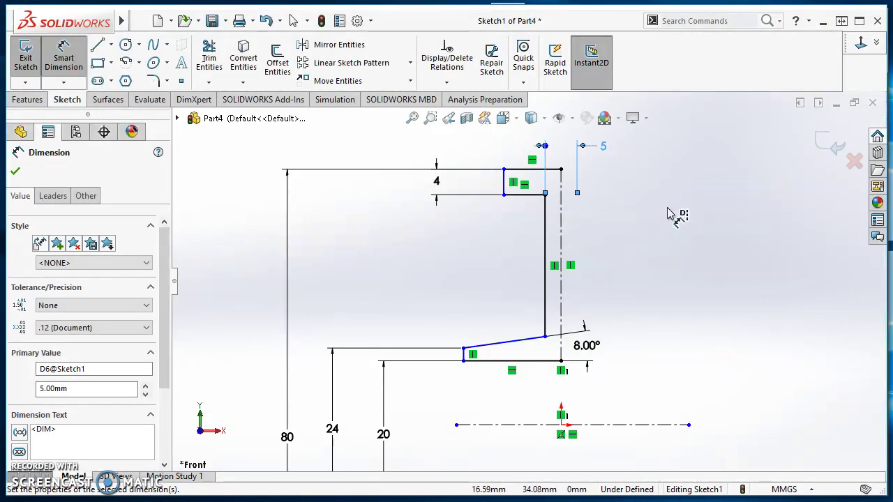
Step: Set the top flange width to 29 mm
{"action": "left_click", "coordinate": [505, 183]}
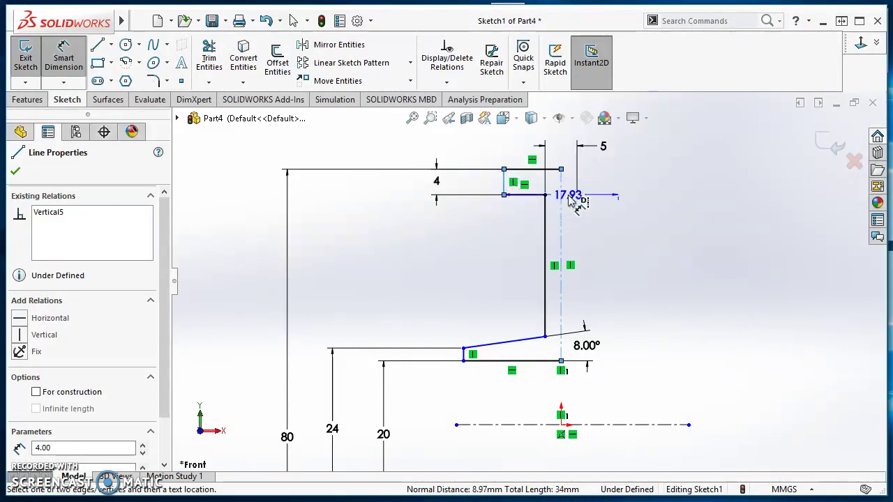
{"action": "scroll", "coordinate": [572, 201], "scroll_direction": "up", "scroll_amount": 2}
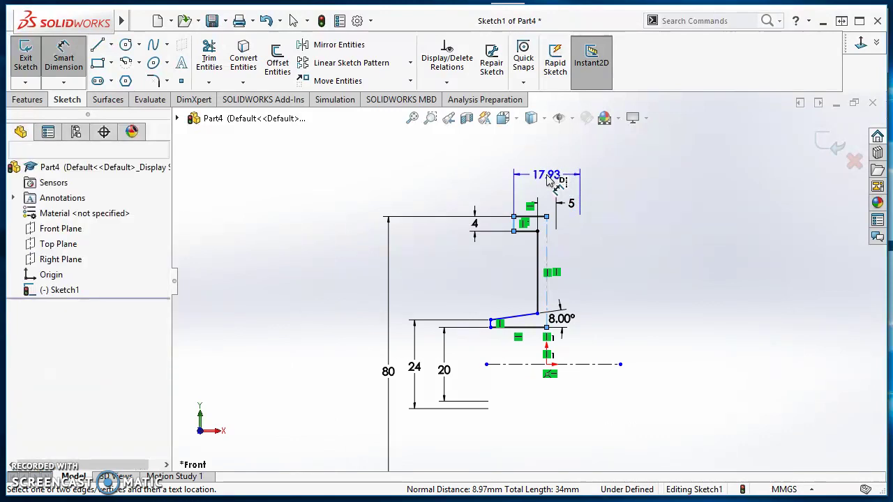
{"action": "left_click", "coordinate": [550, 183]}
{"action": "key", "text": "Return"}
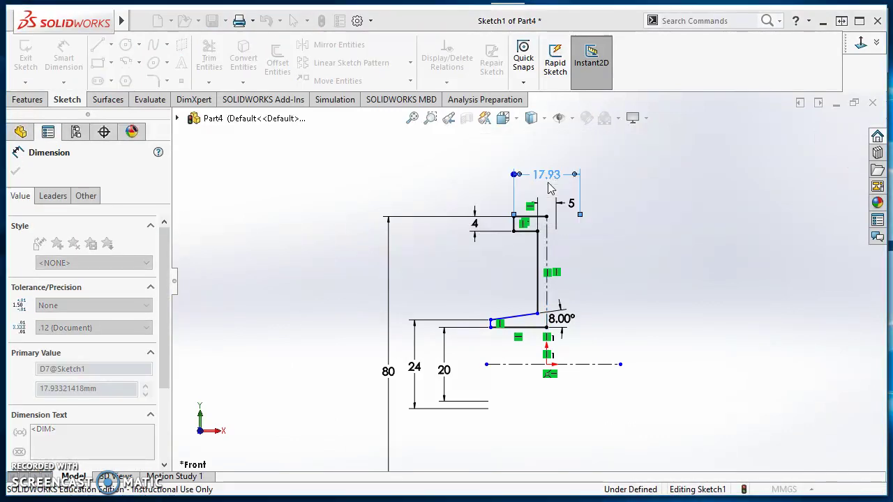
{"action": "scroll", "coordinate": [562, 238], "scroll_direction": "down", "scroll_amount": 3}
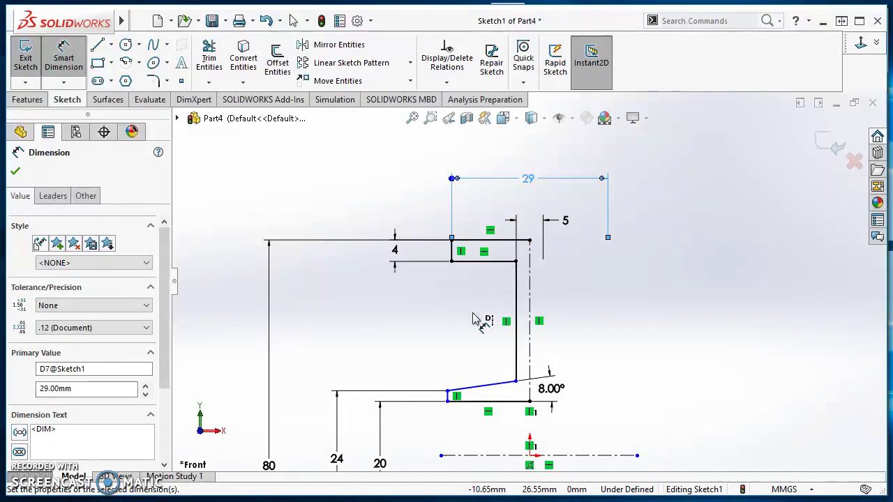
{"action": "scroll", "coordinate": [477, 319], "scroll_direction": "up", "scroll_amount": 1}
{"action": "scroll", "coordinate": [503, 408], "scroll_direction": "down", "scroll_amount": 2}
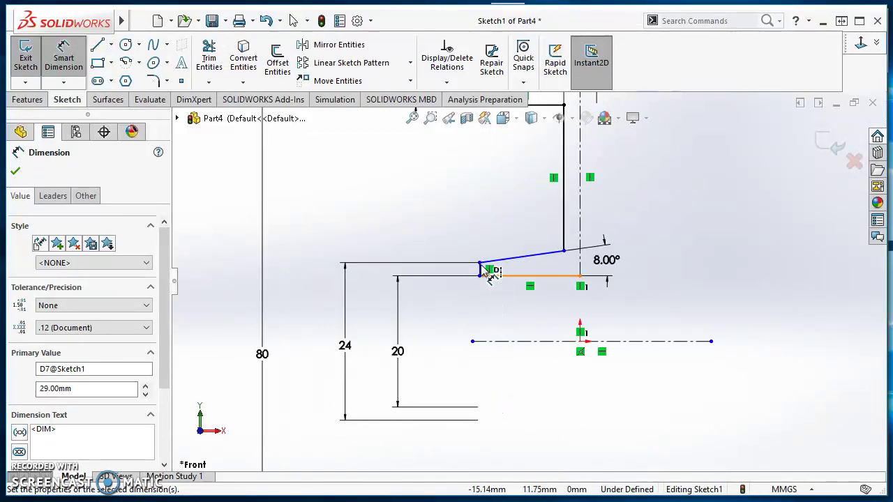
{"action": "scroll", "coordinate": [481, 271], "scroll_direction": "down", "scroll_amount": 2}
{"action": "scroll", "coordinate": [488, 279], "scroll_direction": "down", "scroll_amount": 3}
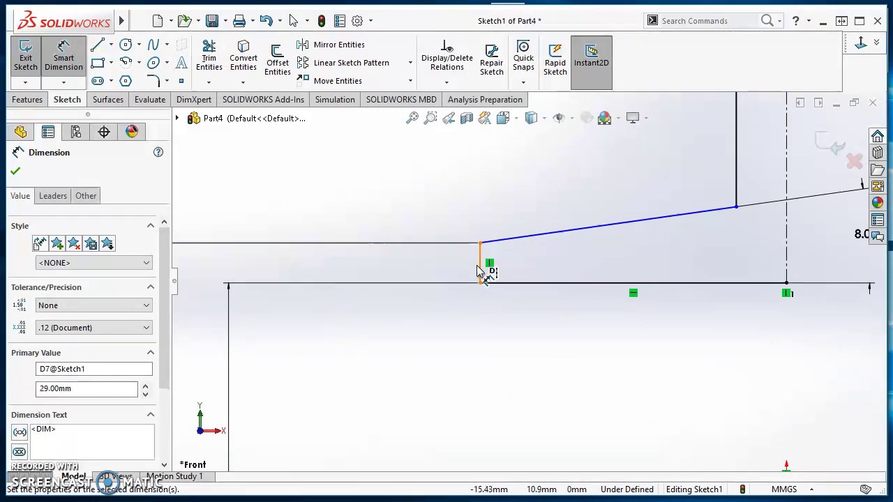
Step: Dimension the hub length as 40 mm, leaving the sketch fully defined
{"action": "left_click", "coordinate": [484, 274]}
{"action": "scroll", "coordinate": [519, 335], "scroll_direction": "up", "scroll_amount": 3}
{"action": "key", "text": "z"}
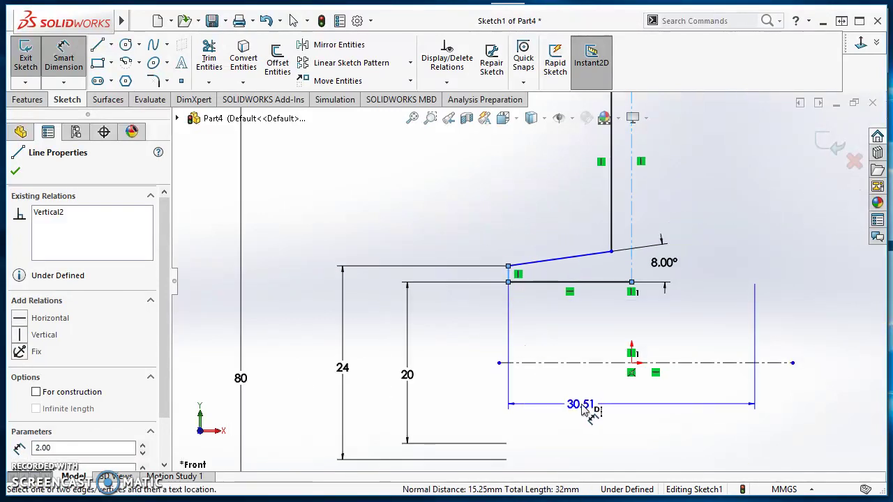
{"action": "left_click", "coordinate": [618, 422]}
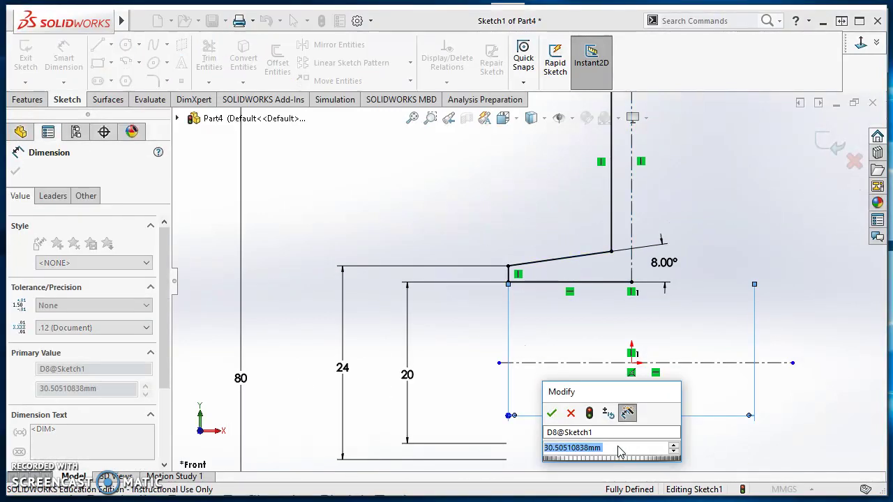
{"action": "type", "text": "40"}
{"action": "key", "text": "Return"}
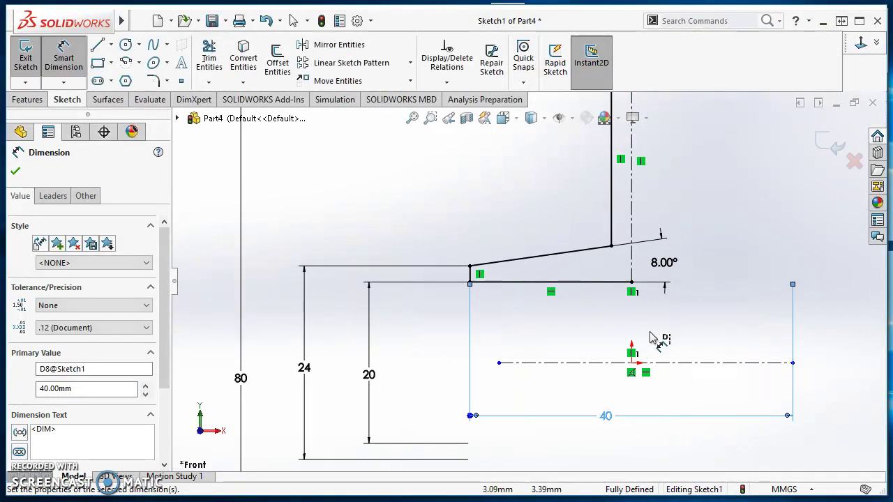
{"action": "key", "text": "z"}
{"action": "key", "text": "z"}
{"action": "scroll", "coordinate": [647, 285], "scroll_direction": "down", "scroll_amount": 2}
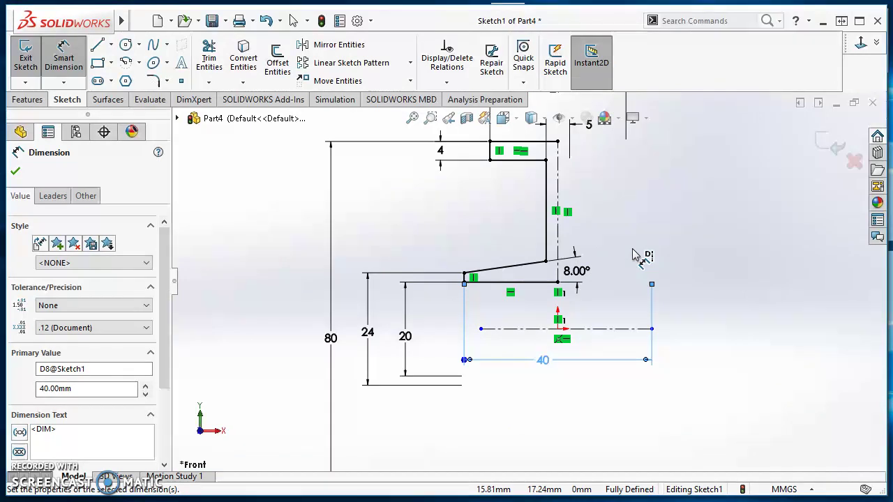
{"action": "key", "text": "Escape"}
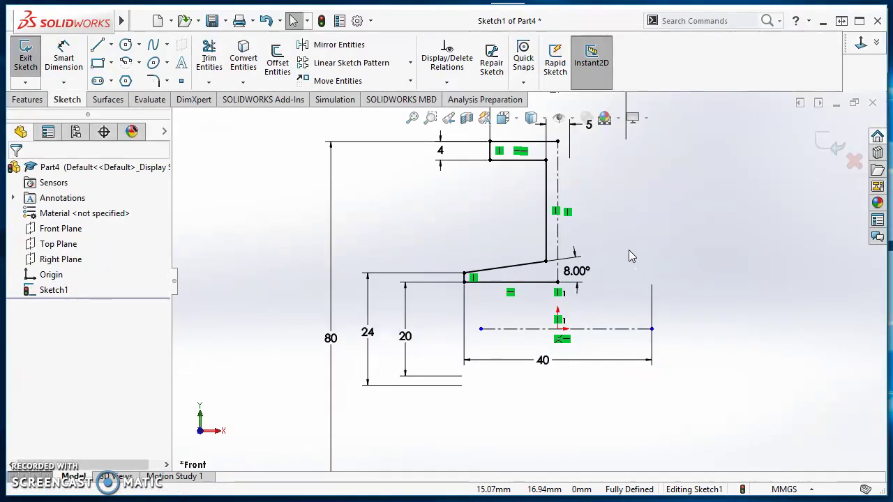
{"action": "scroll", "coordinate": [602, 282], "scroll_direction": "down", "scroll_amount": 2}
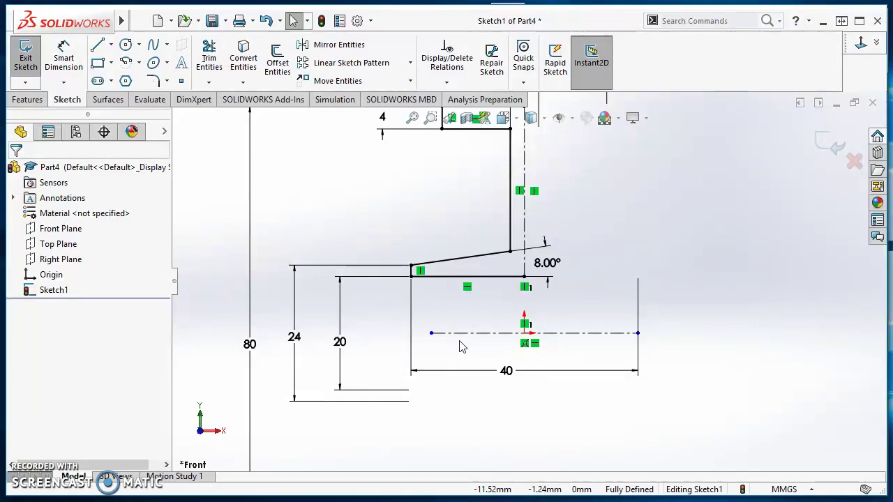
{"action": "scroll", "coordinate": [474, 314], "scroll_direction": "up", "scroll_amount": 3}
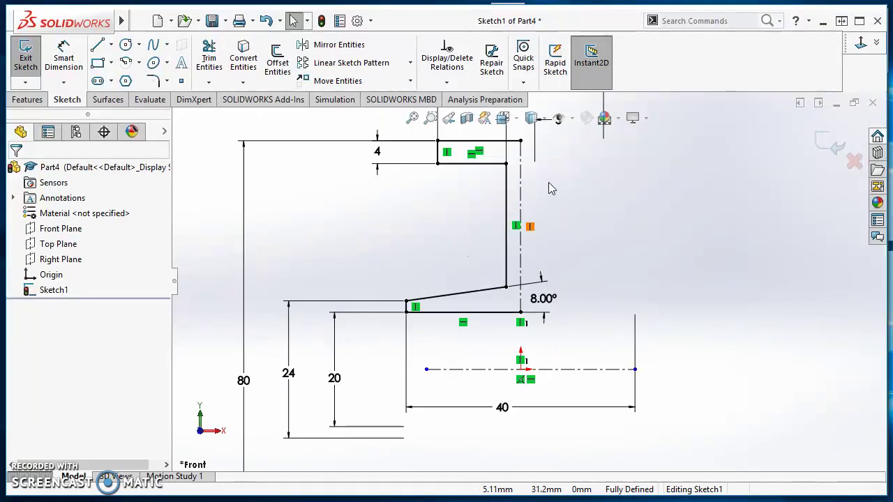
Step: Select the seven half-profile lines, top flange through bottom hub line, for mirroring
{"action": "left_click", "coordinate": [325, 46]}
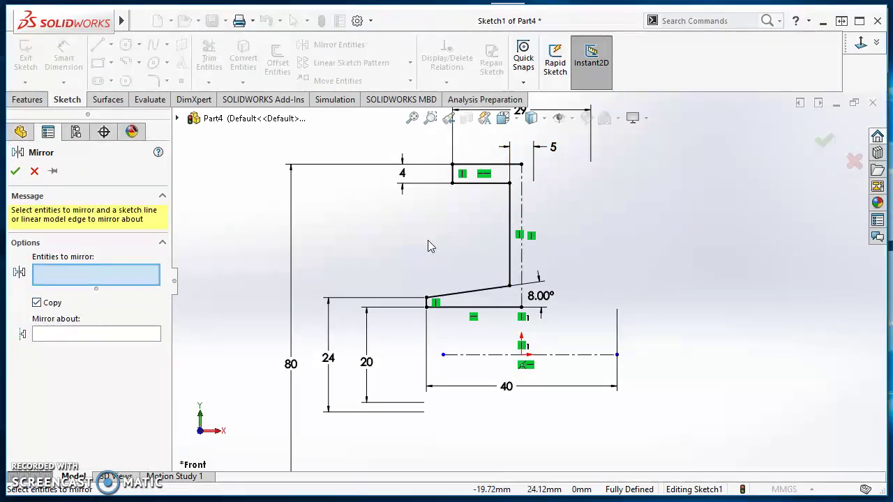
{"action": "scroll", "coordinate": [496, 171], "scroll_direction": "down", "scroll_amount": 2}
{"action": "left_click", "coordinate": [500, 174]}
{"action": "left_click", "coordinate": [447, 193]}
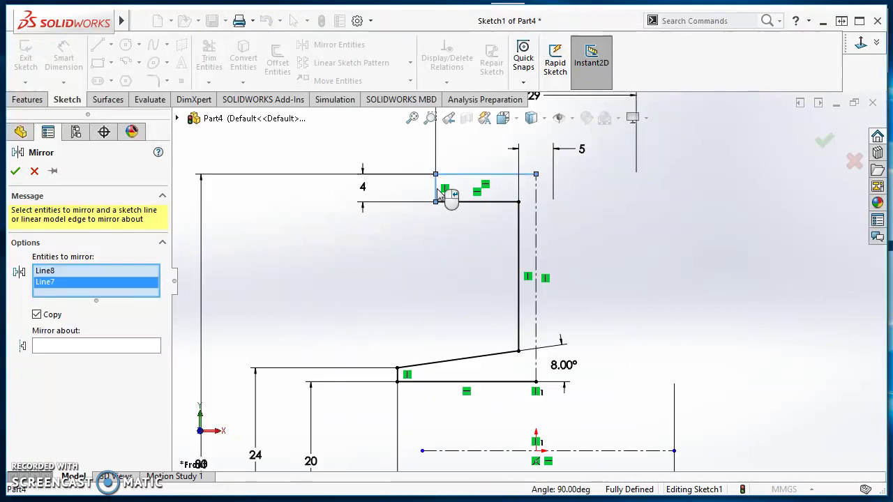
{"action": "left_click", "coordinate": [489, 203]}
{"action": "left_click", "coordinate": [518, 232]}
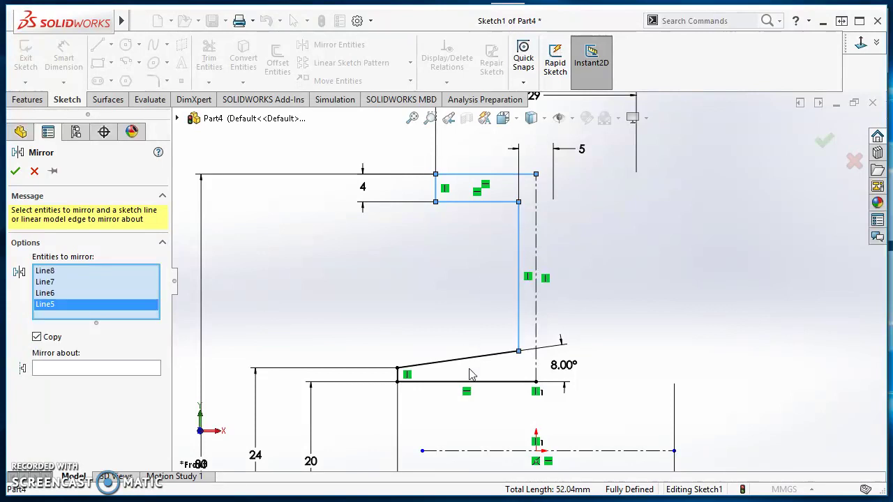
{"action": "left_click", "coordinate": [470, 359]}
{"action": "left_click", "coordinate": [397, 375]}
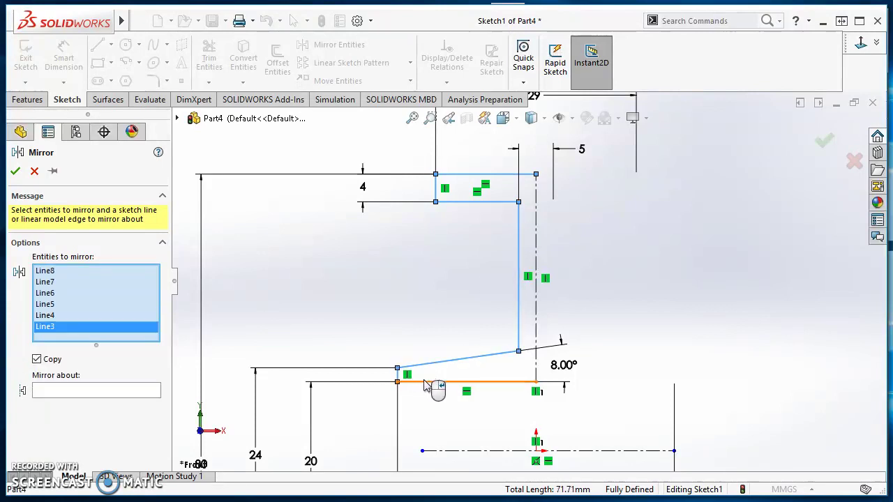
{"action": "left_click", "coordinate": [439, 382]}
{"action": "scroll", "coordinate": [460, 366], "scroll_direction": "up", "scroll_amount": 2}
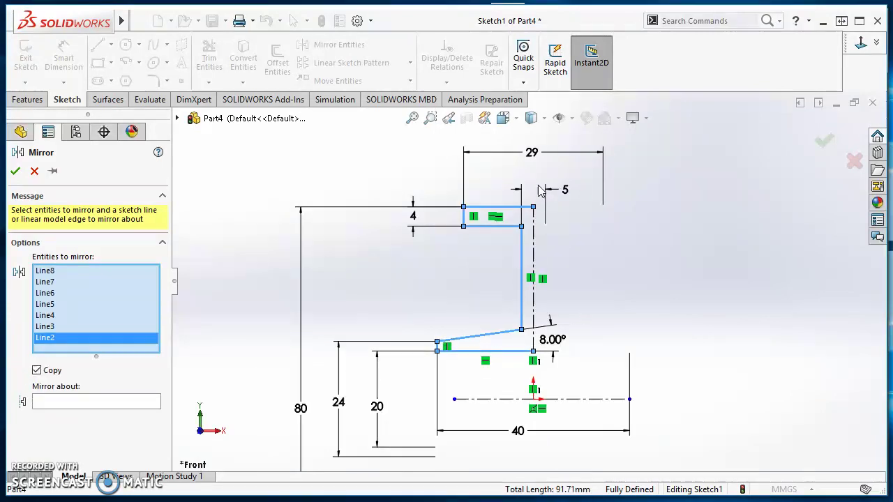
Step: Mirror the selected lines about the vertical centerline Line9 and accept
{"action": "left_click", "coordinate": [63, 402]}
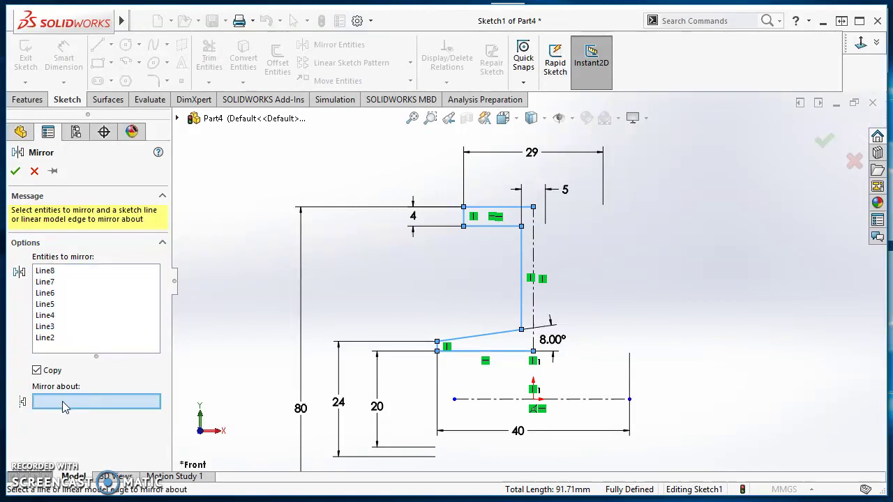
{"action": "left_click", "coordinate": [536, 308]}
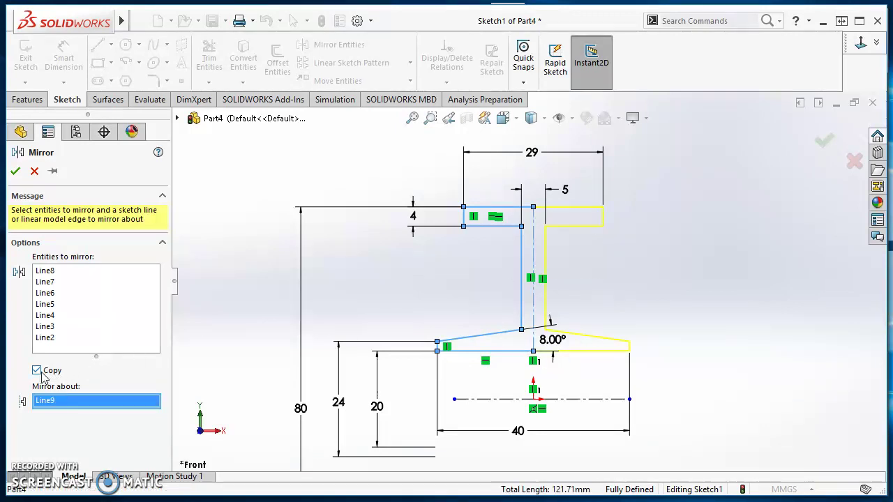
{"action": "left_click", "coordinate": [16, 174]}
{"action": "key", "text": "z"}
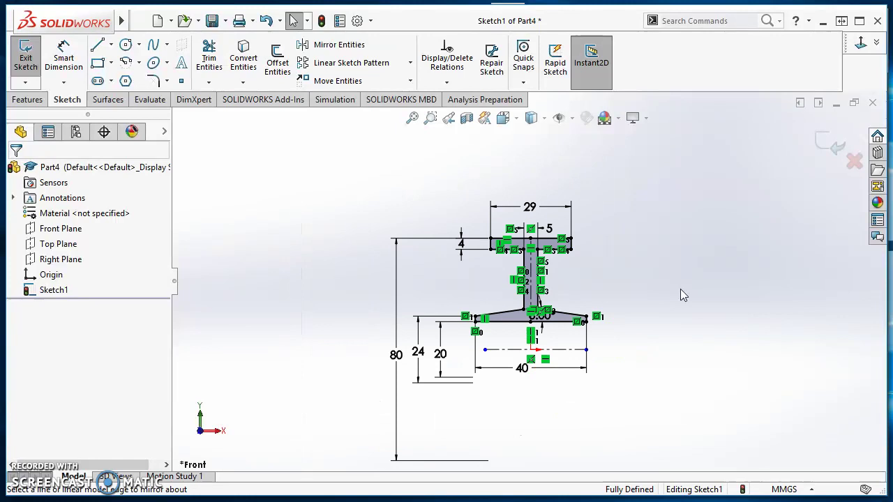
{"action": "scroll", "coordinate": [680, 290], "scroll_direction": "down", "scroll_amount": 2}
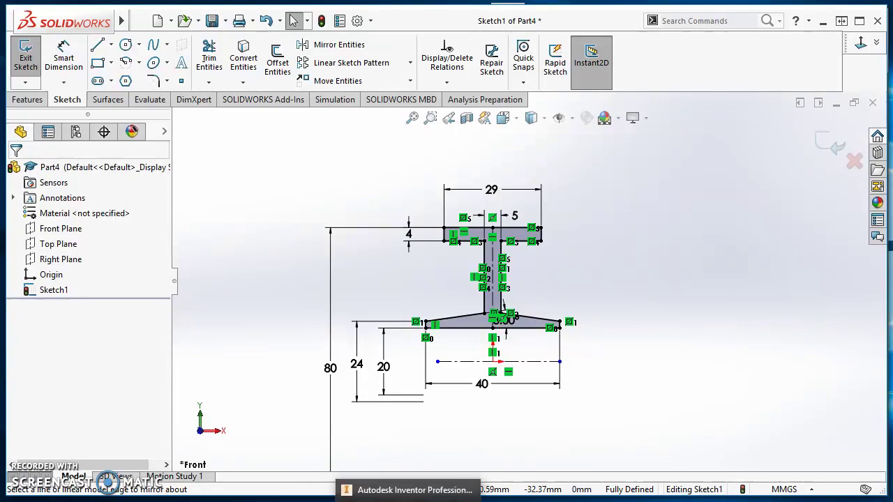
{"action": "left_click", "coordinate": [408, 501]}
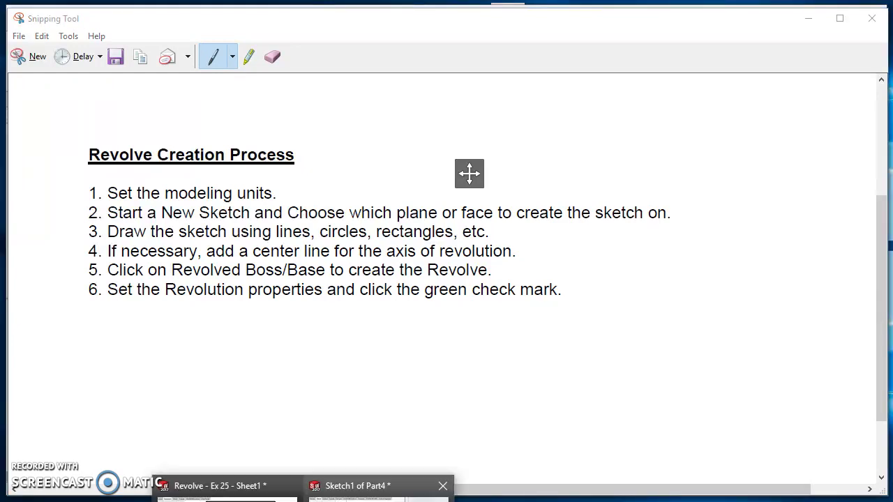
{"action": "left_click", "coordinate": [363, 486]}
{"action": "scroll", "coordinate": [478, 356], "scroll_direction": "down", "scroll_amount": 1}
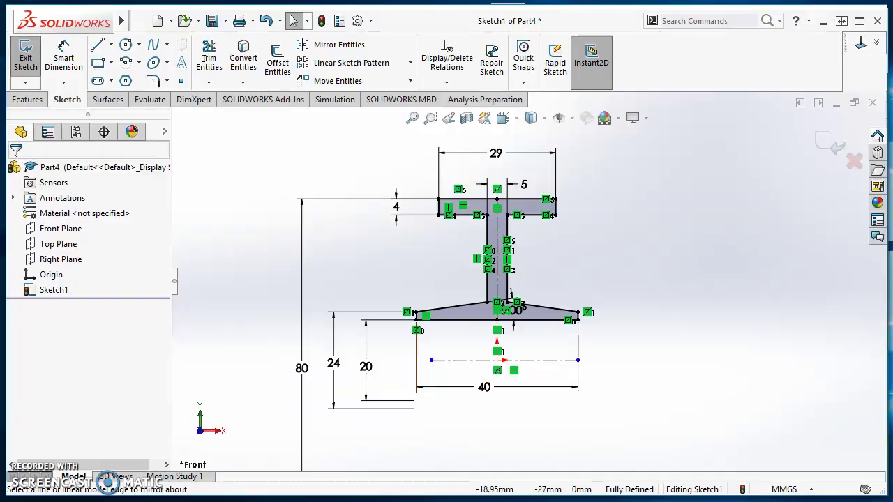
{"action": "key", "text": "alt+Tab"}
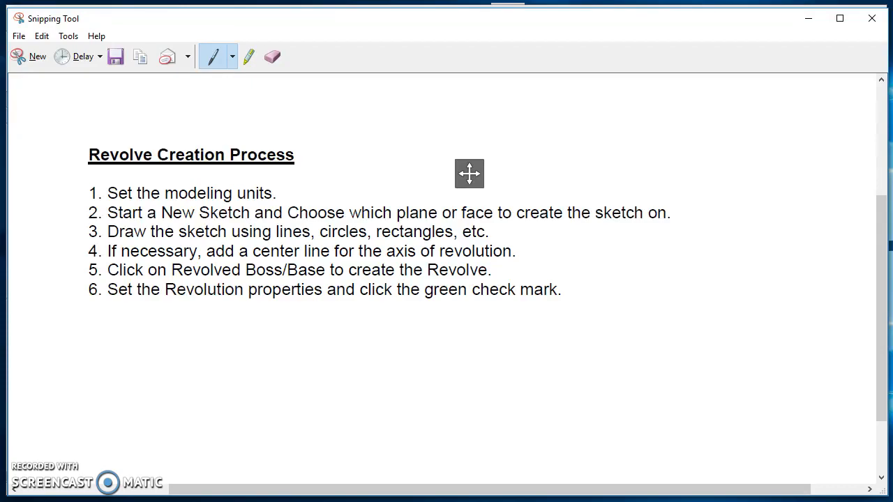
{"action": "left_click", "coordinate": [369, 486]}
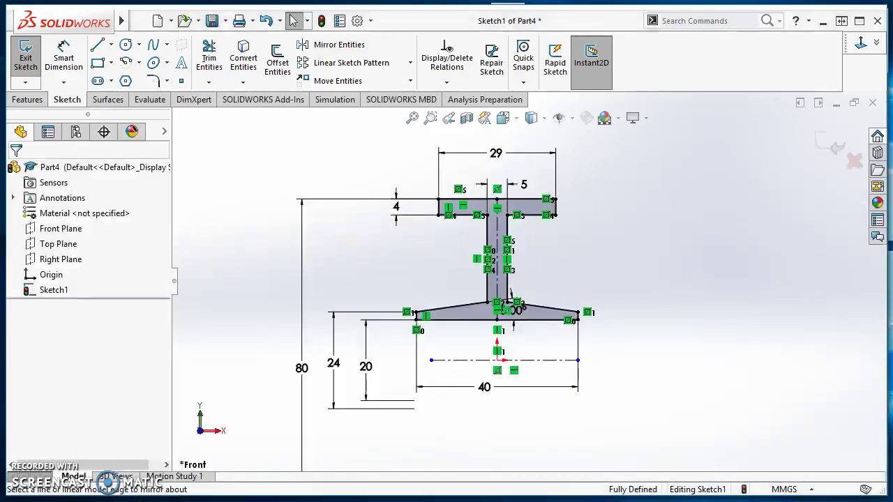
Step: Revolve the I-shaped sketch about the centreline to create the Revolve1 pulley solid
{"action": "left_click", "coordinate": [26, 102]}
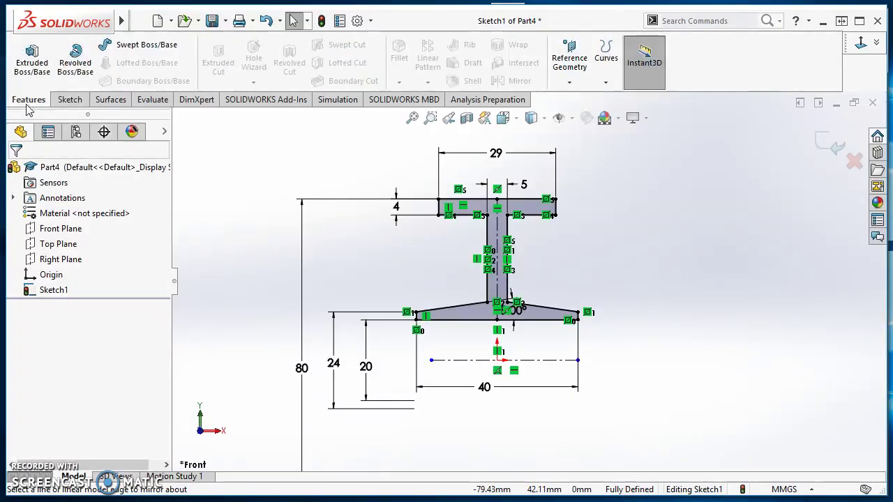
{"action": "left_click", "coordinate": [75, 59]}
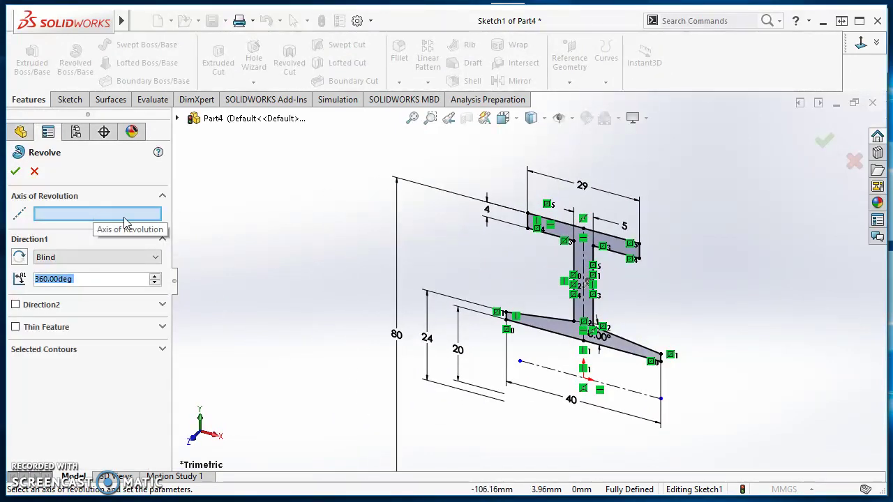
{"action": "left_click", "coordinate": [547, 371]}
{"action": "scroll", "coordinate": [546, 363], "scroll_direction": "up", "scroll_amount": 3}
{"action": "scroll", "coordinate": [573, 331], "scroll_direction": "down", "scroll_amount": 3}
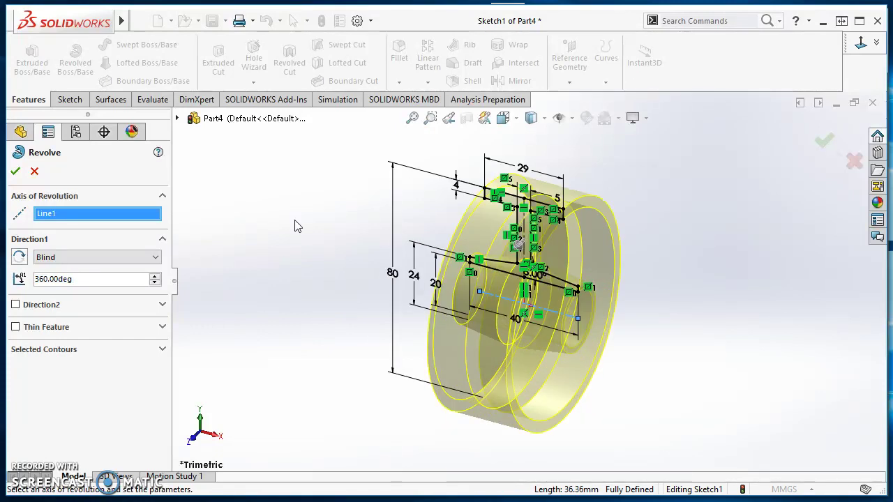
{"action": "left_click", "coordinate": [15, 172]}
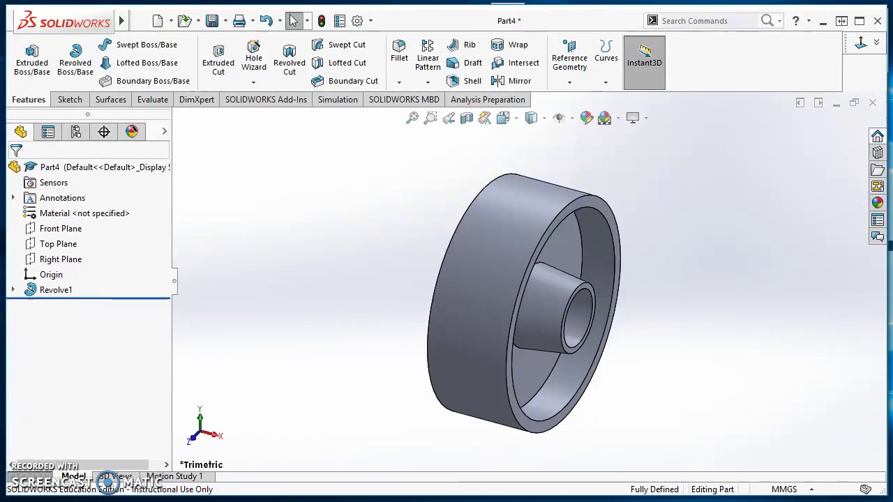
Step: Show the Revolve - Ex 25 section view fitted to the sheet, then return to Part4
{"action": "left_click", "coordinate": [223, 484]}
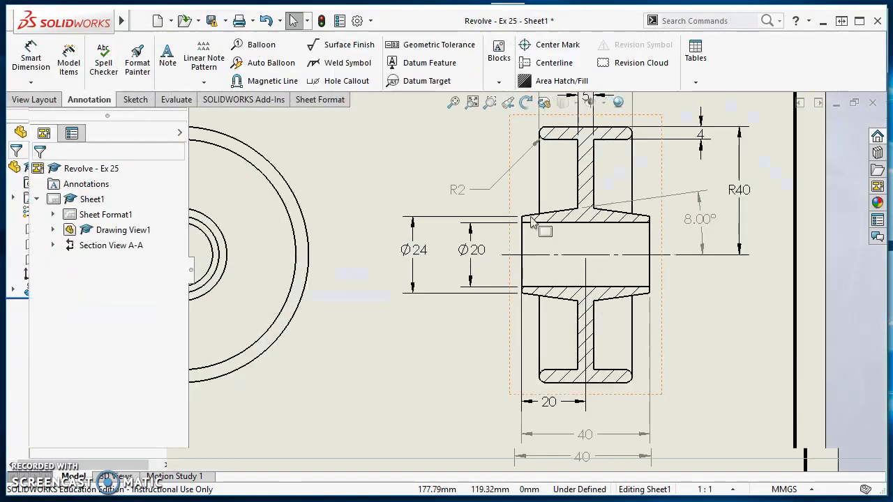
{"action": "scroll", "coordinate": [588, 183], "scroll_direction": "up", "scroll_amount": 2}
{"action": "scroll", "coordinate": [566, 210], "scroll_direction": "down", "scroll_amount": 4}
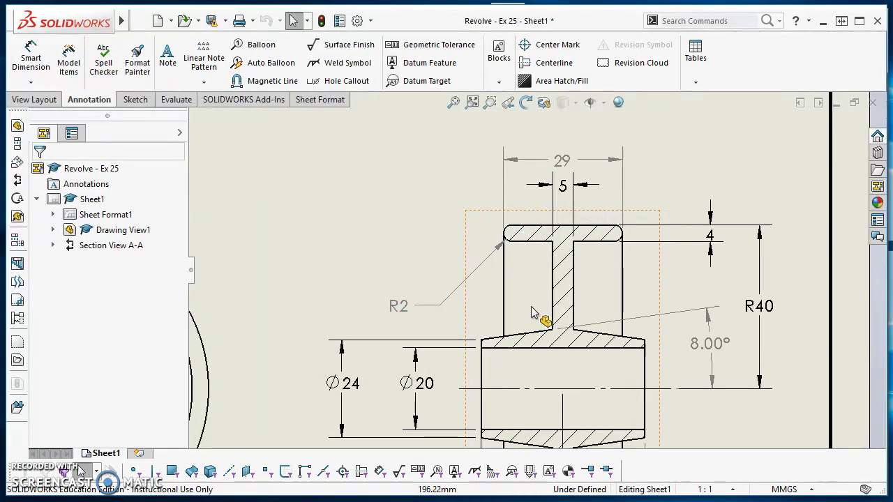
{"action": "scroll", "coordinate": [533, 321], "scroll_direction": "up", "scroll_amount": 2}
{"action": "key", "text": "f"}
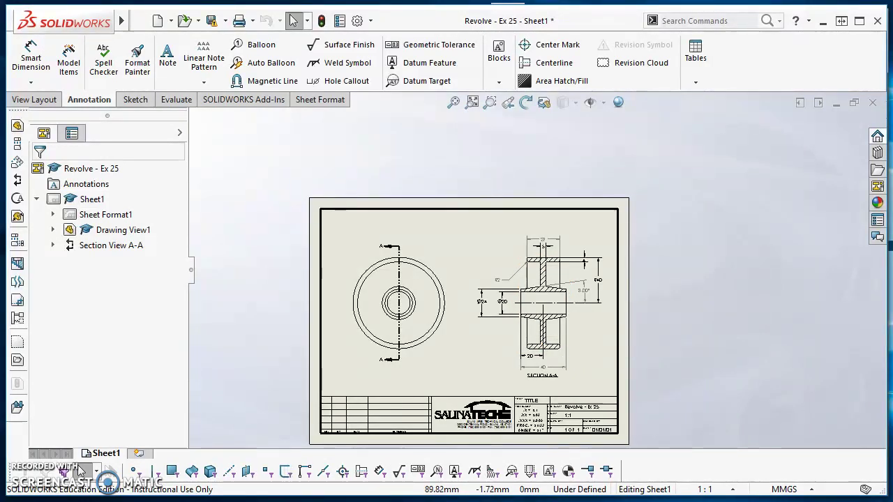
{"action": "key", "text": "ctrl+Tab"}
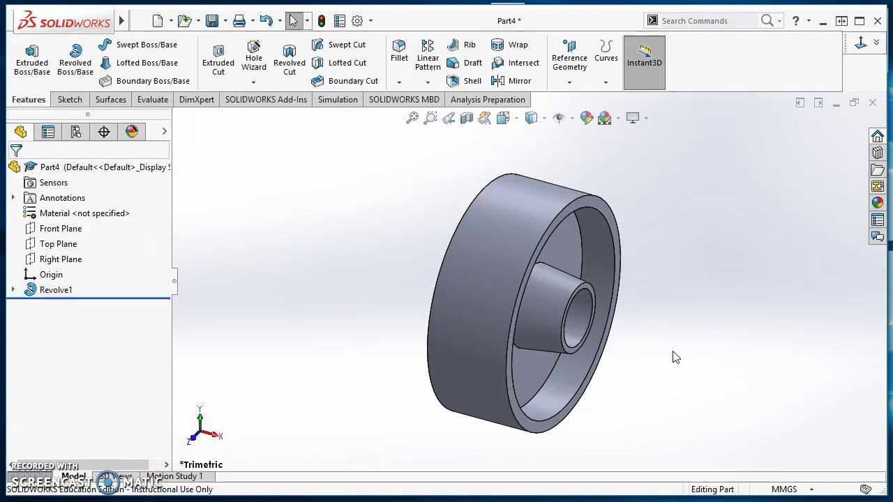
Step: Orient the wheel toward the front and start a fillet with a 2 mm radius
{"action": "middle_click_drag", "start_coordinate": [672, 357], "coordinate": [683, 302]}
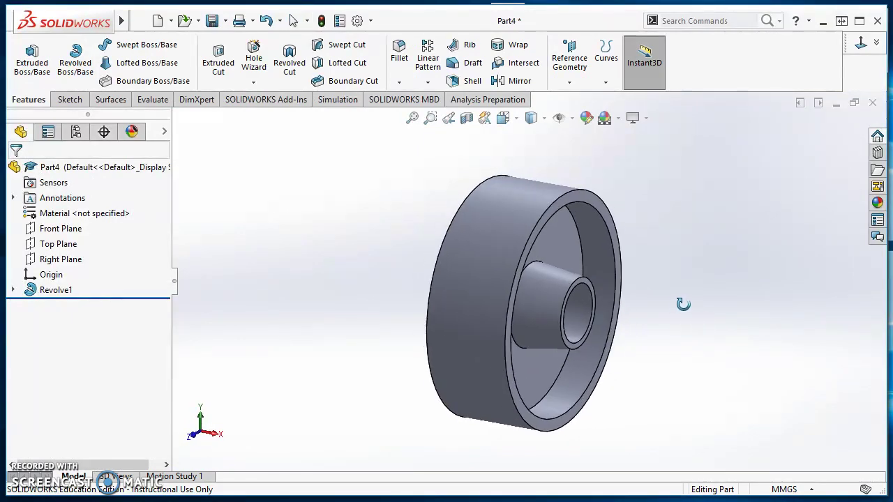
{"action": "key", "text": "Escape"}
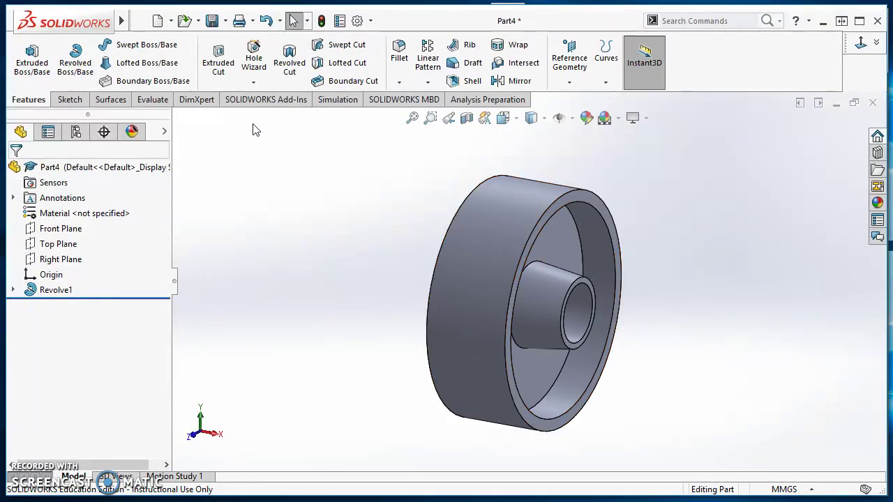
{"action": "left_click", "coordinate": [392, 70]}
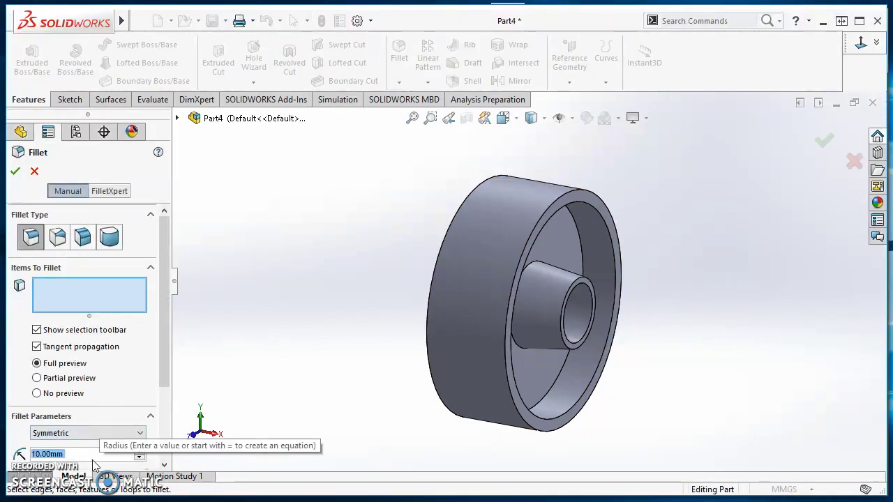
{"action": "type", "text": "2"}
{"action": "key", "text": "Return"}
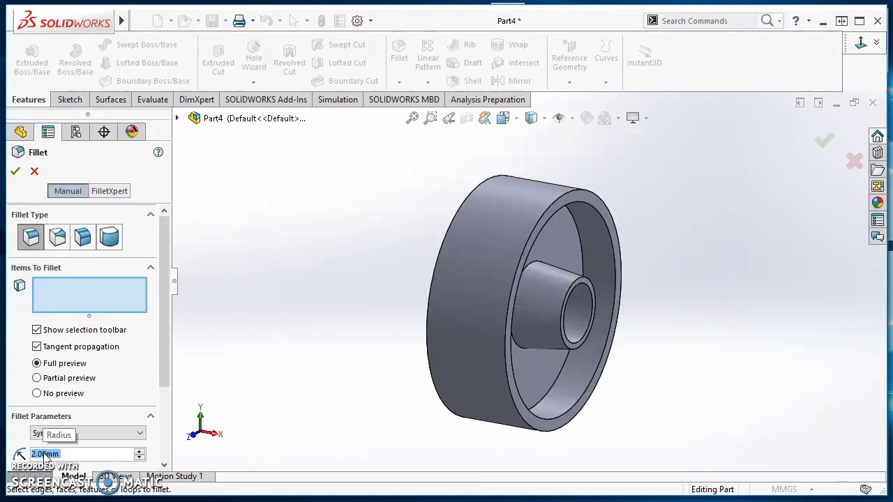
Step: Select the front and back rim faces and accept the 2 mm Fillet1
{"action": "scroll", "coordinate": [576, 221], "scroll_direction": "down", "scroll_amount": 2}
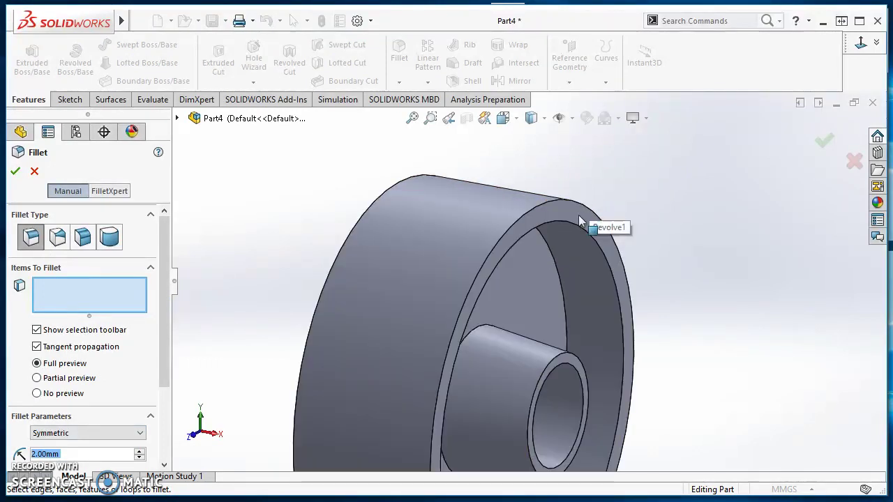
{"action": "left_click", "coordinate": [586, 223]}
{"action": "scroll", "coordinate": [574, 235], "scroll_direction": "up", "scroll_amount": 4}
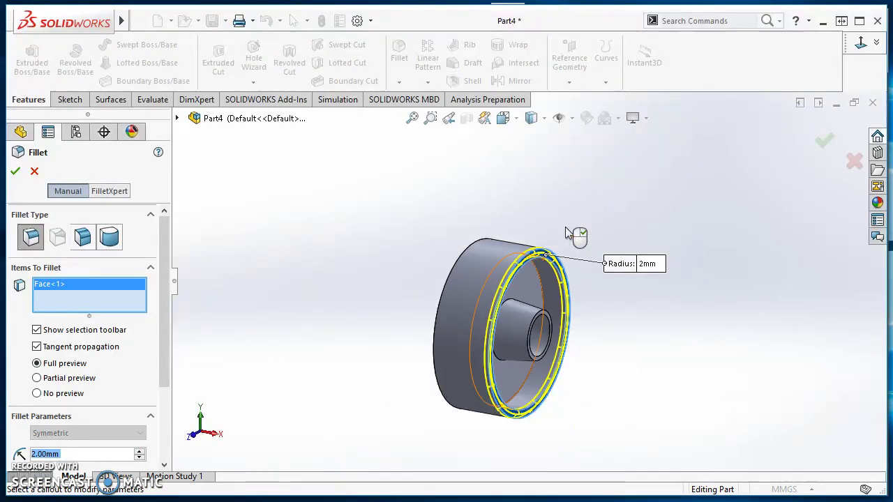
{"action": "middle_click_drag", "start_coordinate": [469, 337], "coordinate": [483, 247]}
{"action": "scroll", "coordinate": [483, 247], "scroll_direction": "down", "scroll_amount": 4}
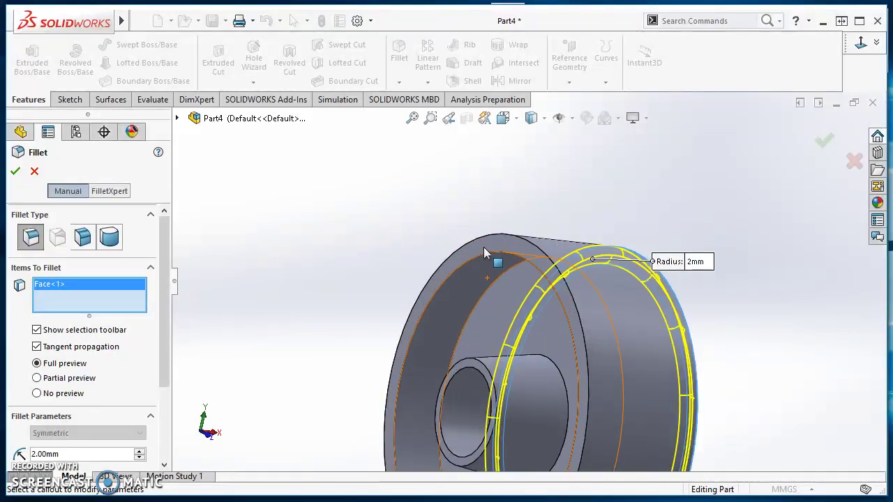
{"action": "left_click", "coordinate": [483, 247]}
{"action": "scroll", "coordinate": [484, 249], "scroll_direction": "up", "scroll_amount": 5}
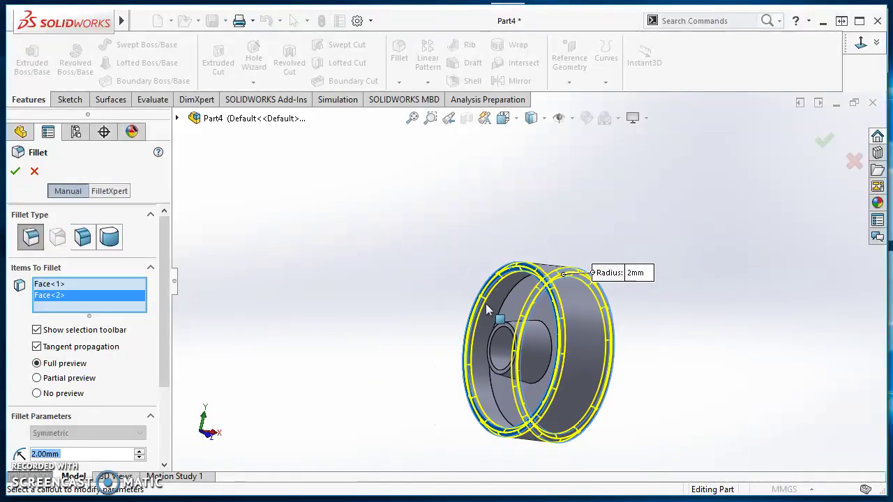
{"action": "middle_click_drag", "start_coordinate": [484, 249], "coordinate": [439, 294]}
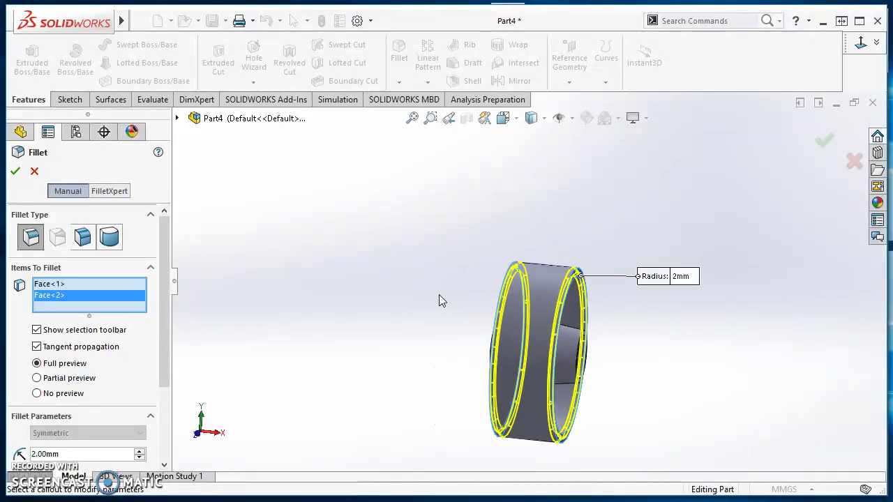
{"action": "left_click", "coordinate": [16, 170]}
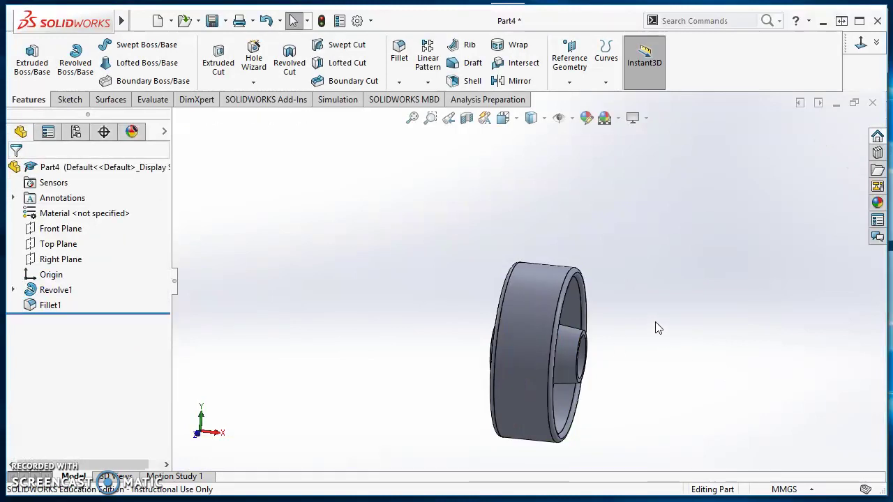
{"action": "scroll", "coordinate": [642, 327], "scroll_direction": "up", "scroll_amount": 2}
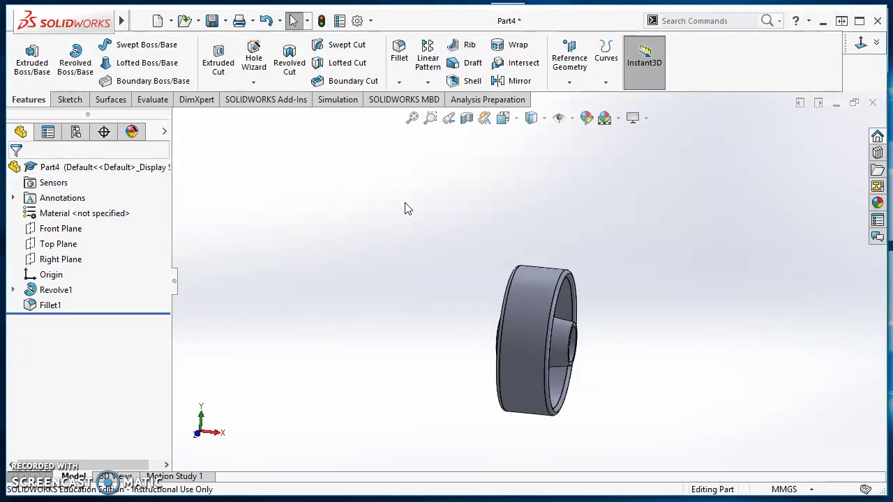
Step: Turn the filleted wheel to the isometric view
{"action": "left_click", "coordinate": [876, 43]}
{"action": "left_click", "coordinate": [774, 88]}
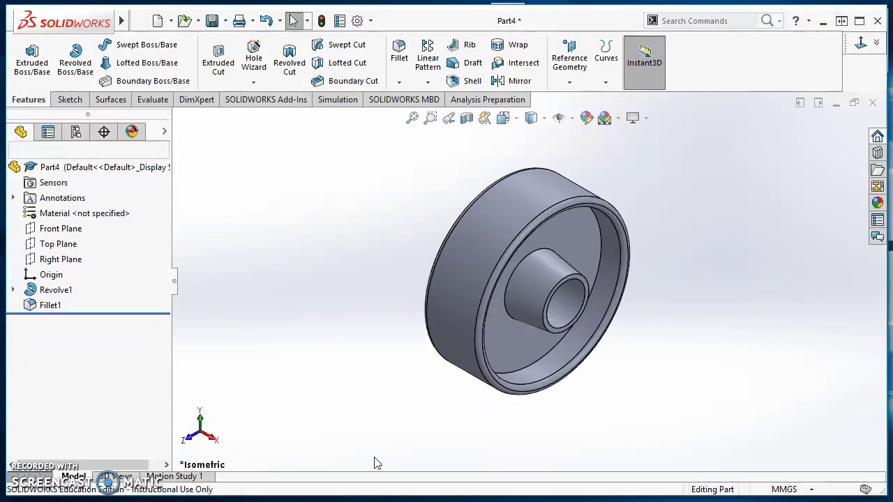
{"action": "scroll", "coordinate": [563, 278], "scroll_direction": "down", "scroll_amount": 5}
{"action": "scroll", "coordinate": [579, 283], "scroll_direction": "up", "scroll_amount": 3}
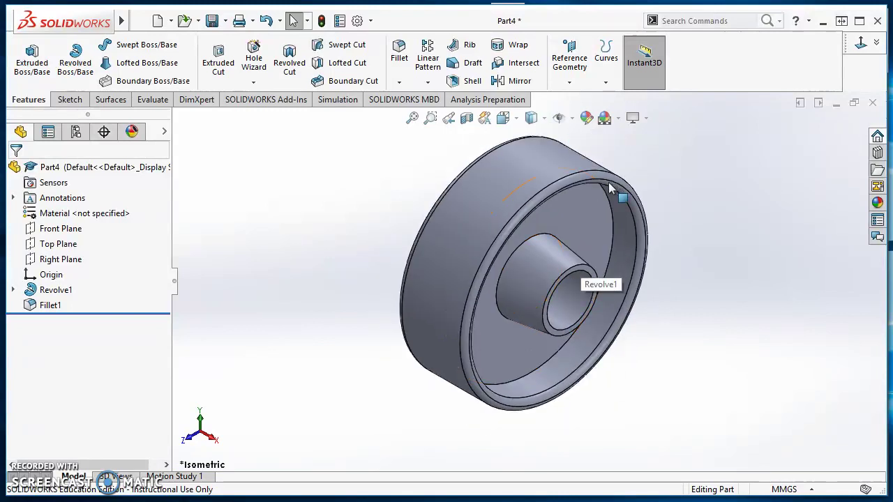
Step: Apply a Front Plane section cut and view the cut face from the Front orientation
{"action": "left_click", "coordinate": [466, 119]}
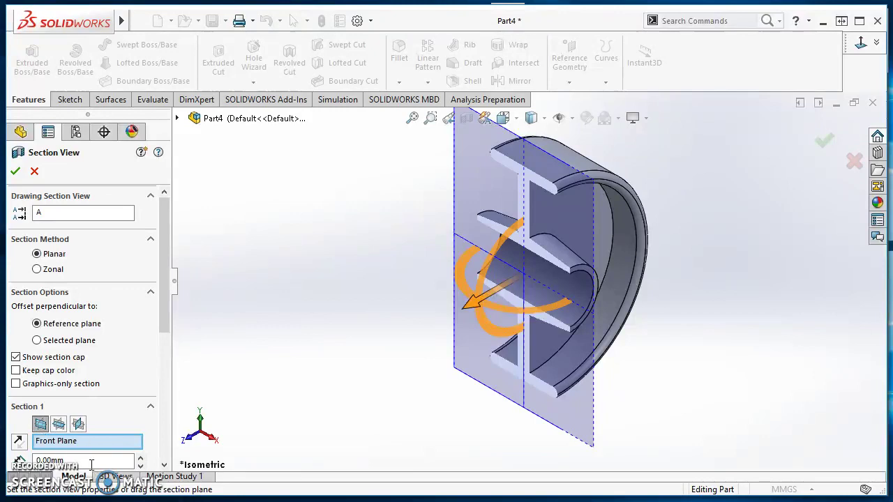
{"action": "left_click", "coordinate": [15, 172]}
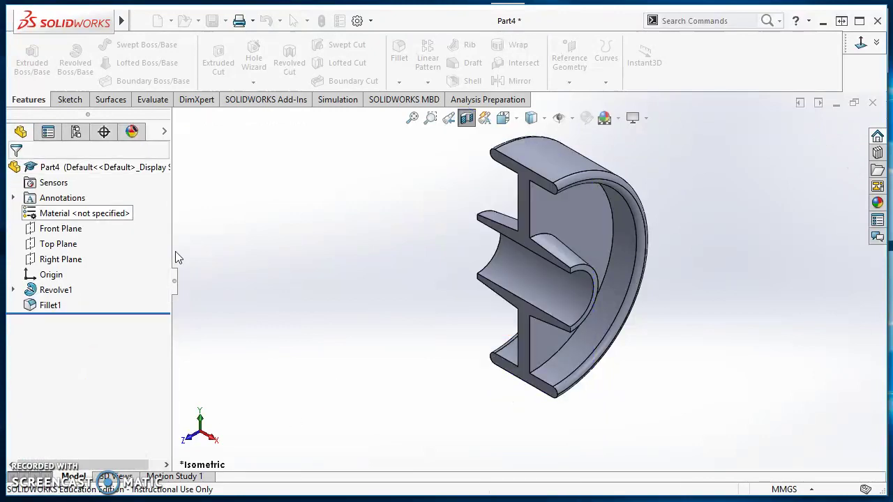
{"action": "left_click", "coordinate": [516, 121]}
{"action": "left_click", "coordinate": [524, 177]}
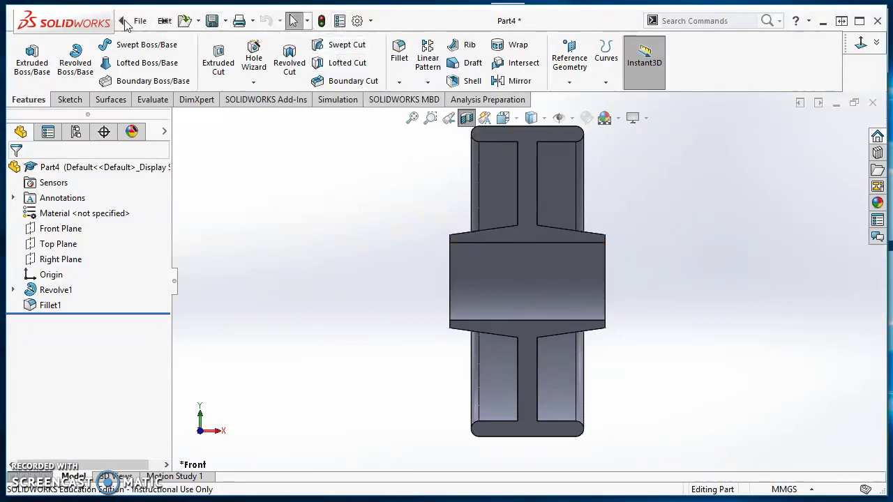
Step: Tile Part4 and the Revolve - Ex 25 drawing vertically, zoom into Section A-A, and reactivate Part4
{"action": "mouse_move", "coordinate": [122, 21]}
{"action": "left_click", "coordinate": [336, 21]}
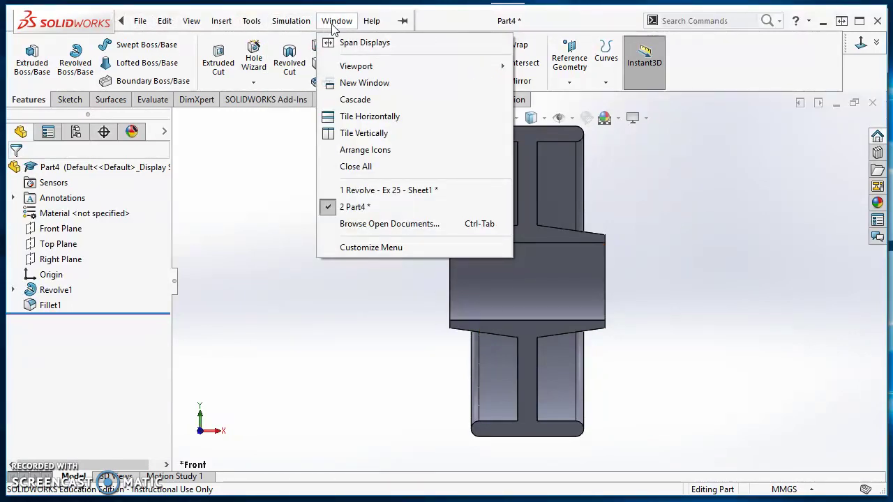
{"action": "left_click", "coordinate": [375, 134]}
{"action": "left_click", "coordinate": [694, 308]}
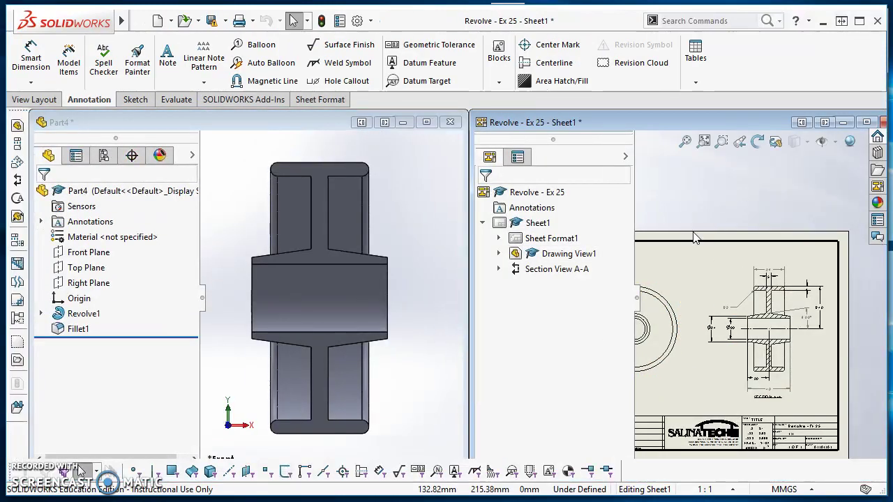
{"action": "scroll", "coordinate": [781, 349], "scroll_direction": "down", "scroll_amount": 5}
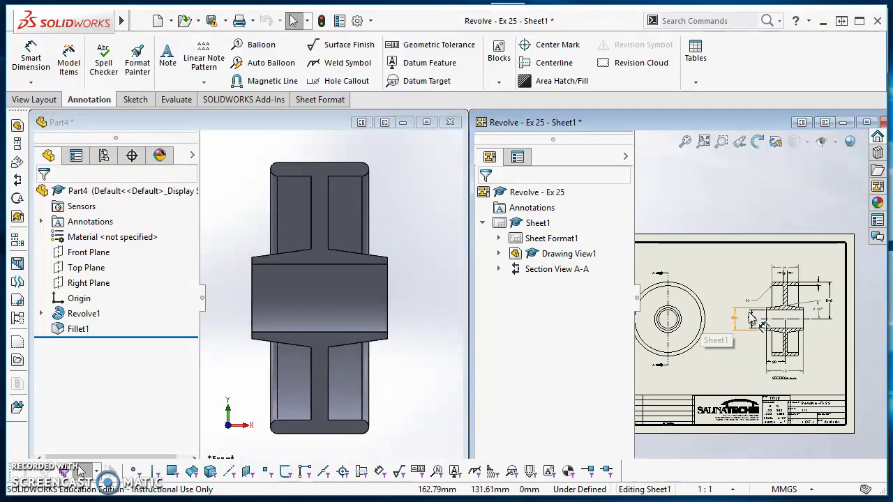
{"action": "scroll", "coordinate": [797, 341], "scroll_direction": "up", "scroll_amount": 1}
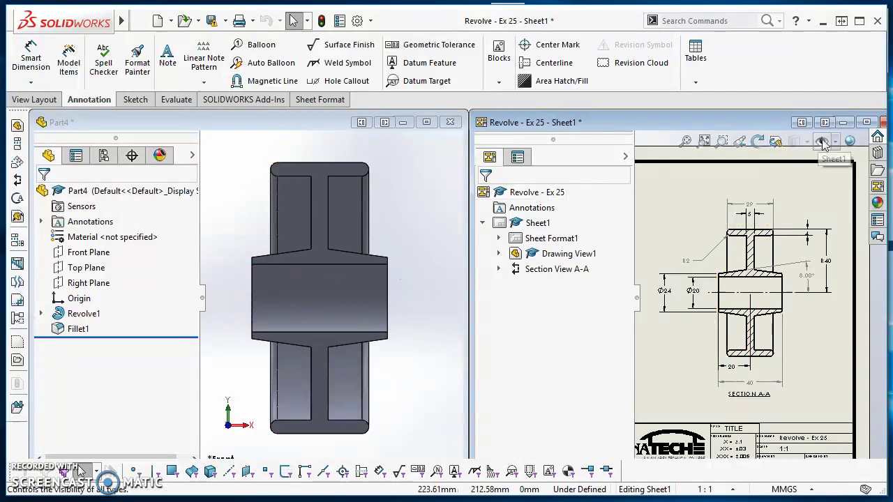
{"action": "left_click", "coordinate": [422, 124]}
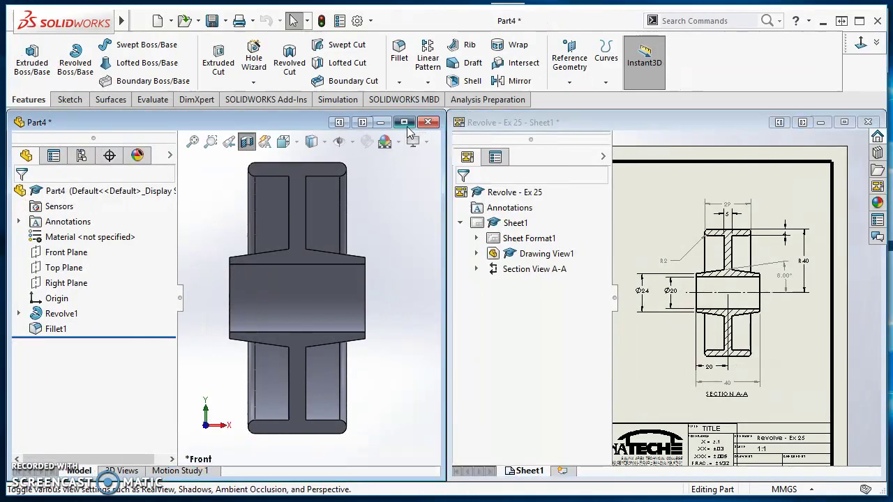
Step: Maximize the Part4 window, turn off the section view, and switch to isometric with Ctrl+7
{"action": "left_click", "coordinate": [405, 124]}
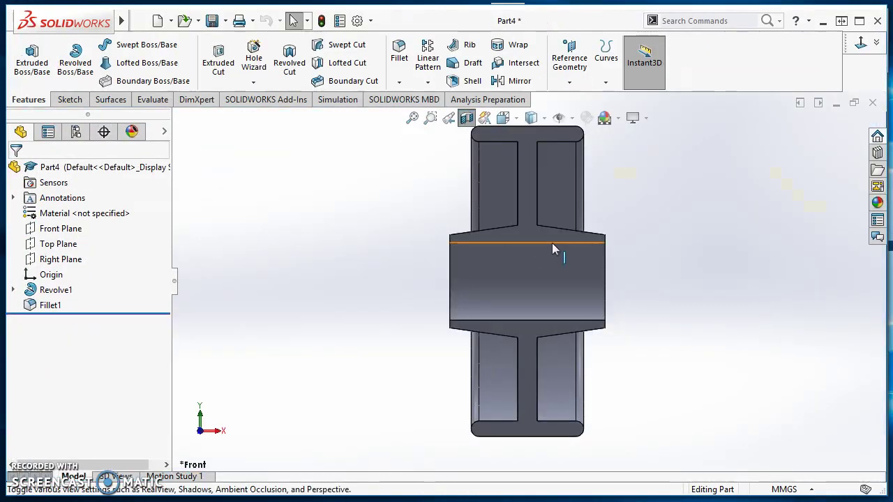
{"action": "left_click", "coordinate": [467, 120]}
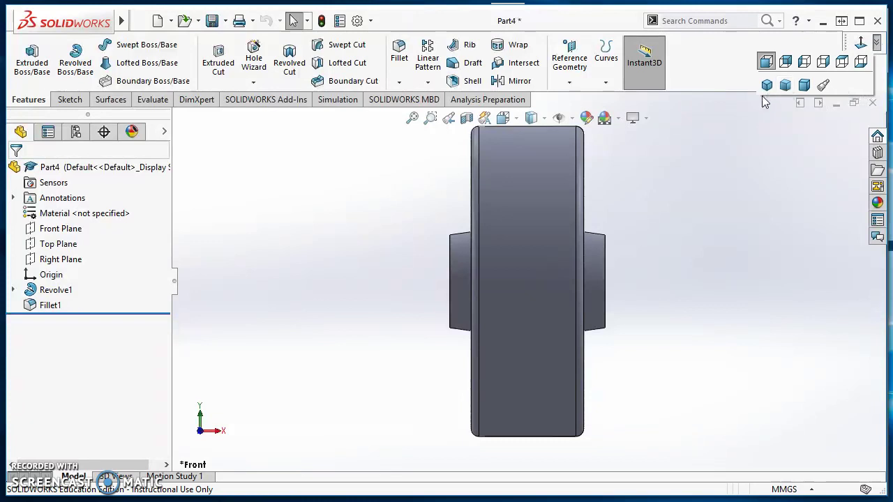
{"action": "key", "text": "ctrl+7"}
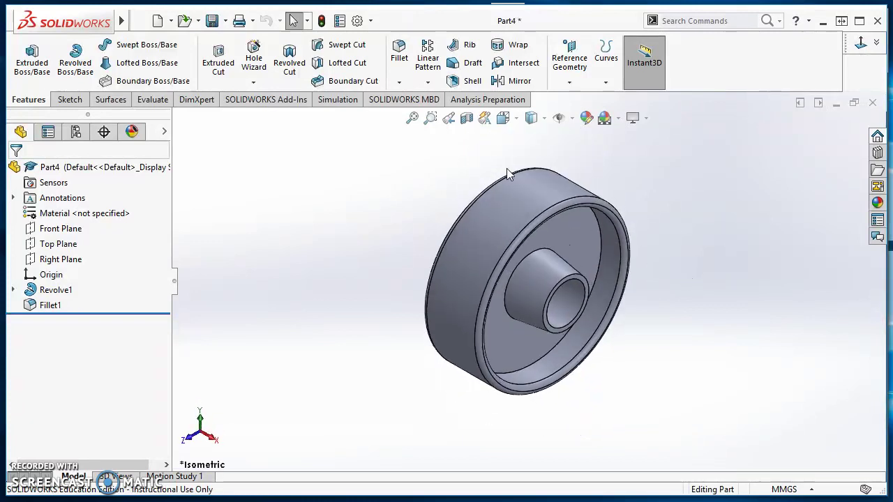